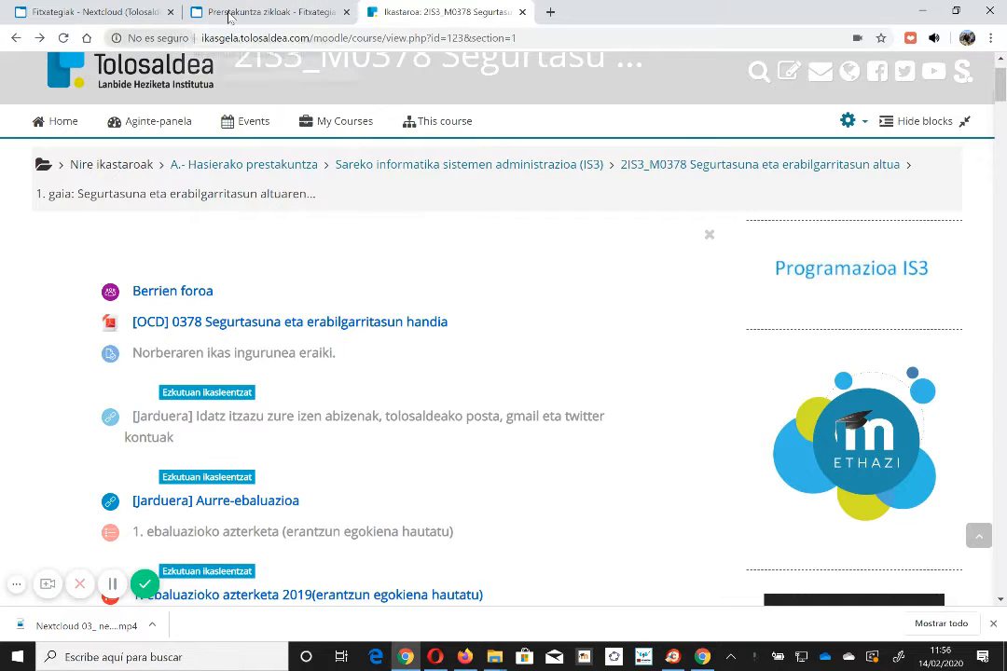
# Step: Open the course topic "1. gaia: Segurtasuna eta erabilgarritasun altuaren oinarriak"
pyautogui.scroll(-3, 411, 263)
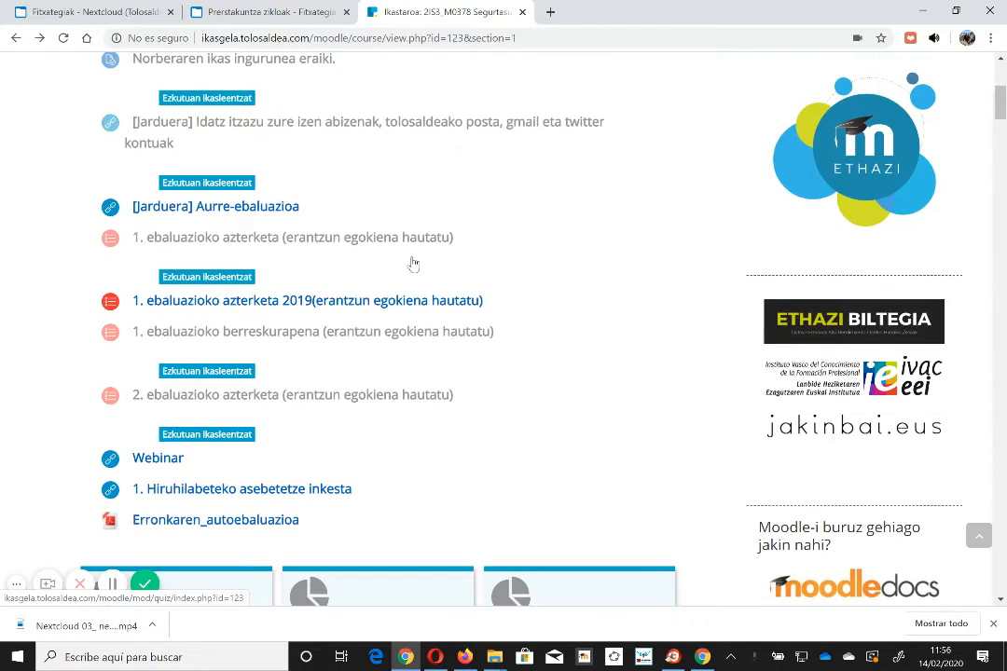
pyautogui.scroll(-2, 411, 274)
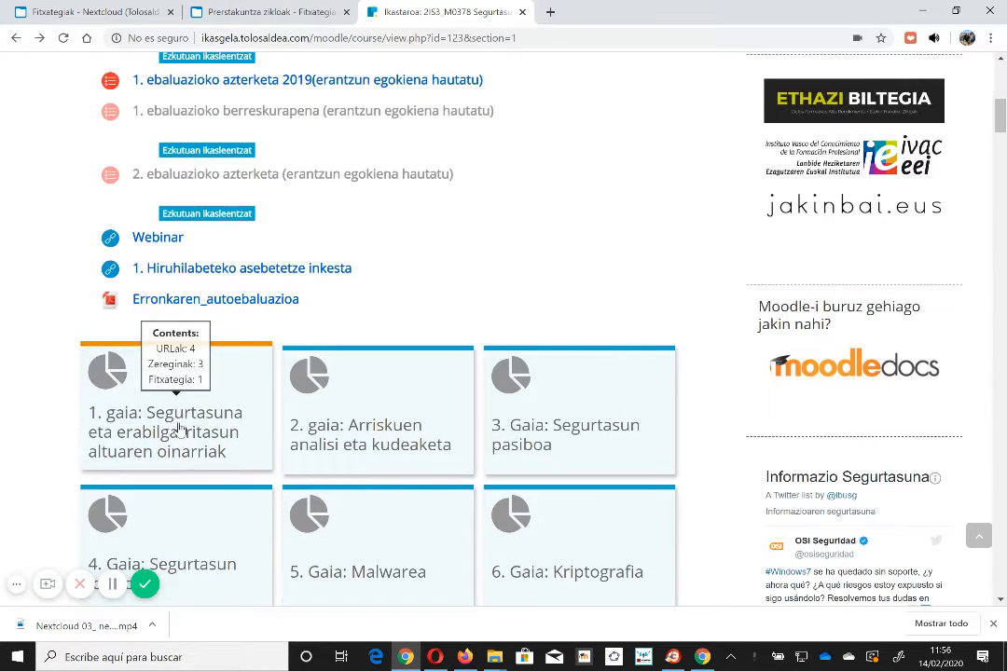
pyautogui.scroll(5, 387, 227)
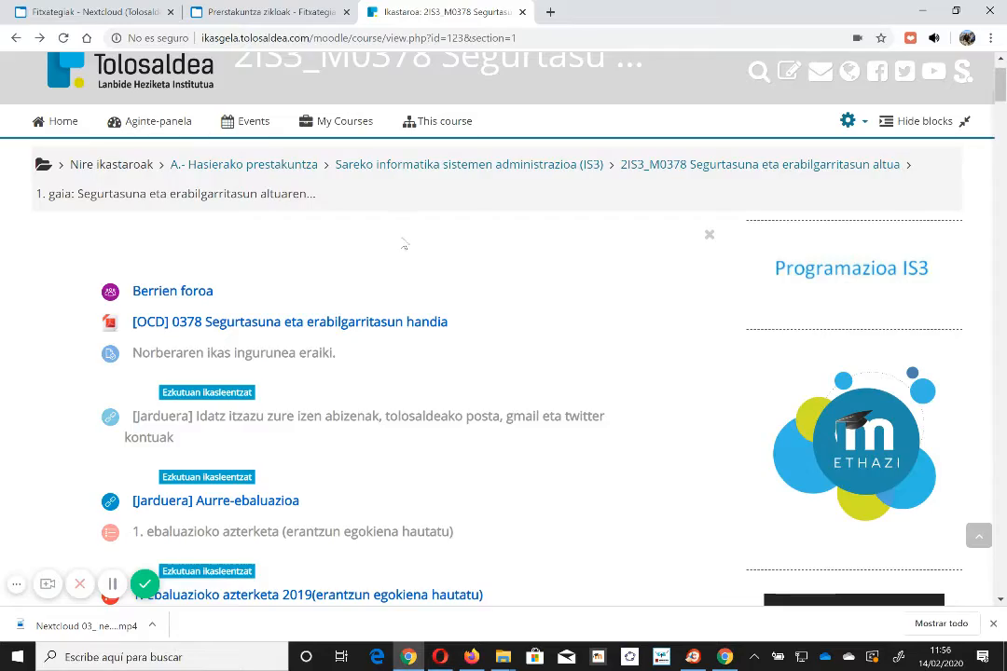
pyautogui.scroll(1, 485, 196)
pyautogui.scroll(-4, 379, 401)
pyautogui.scroll(-3, 380, 401)
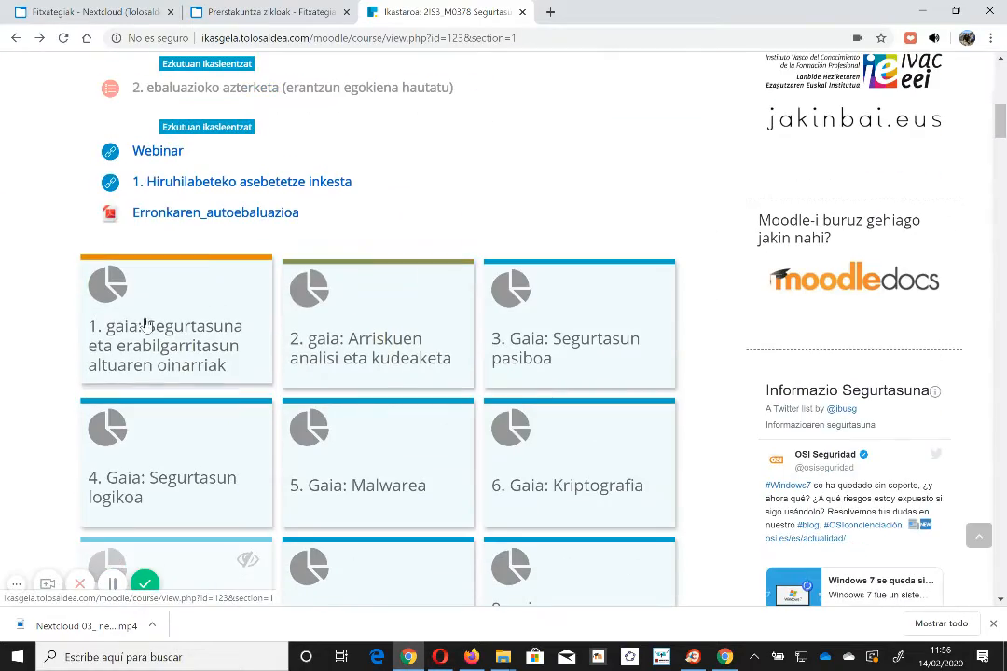
pyautogui.click(163, 356)
pyautogui.scroll(-9, 333, 382)
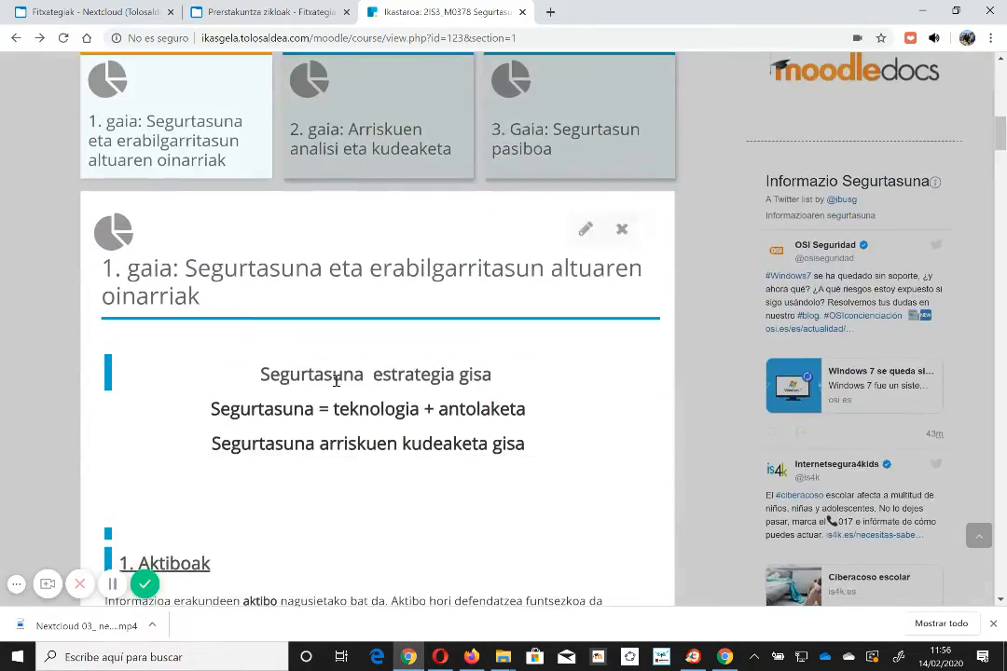
# Step: Open the activity "[Jarduera] Euskaltegiaren segurtasun politika definitu" under 3. Segurtasun politika and review its instructions and grading summary
pyautogui.scroll(-4, 338, 387)
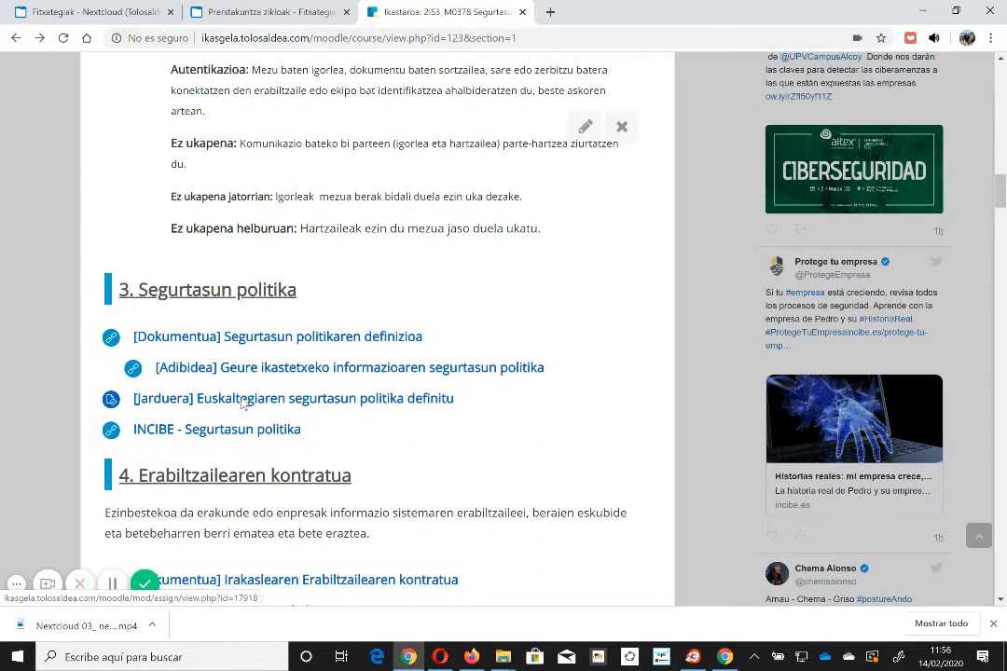
pyautogui.click(347, 399)
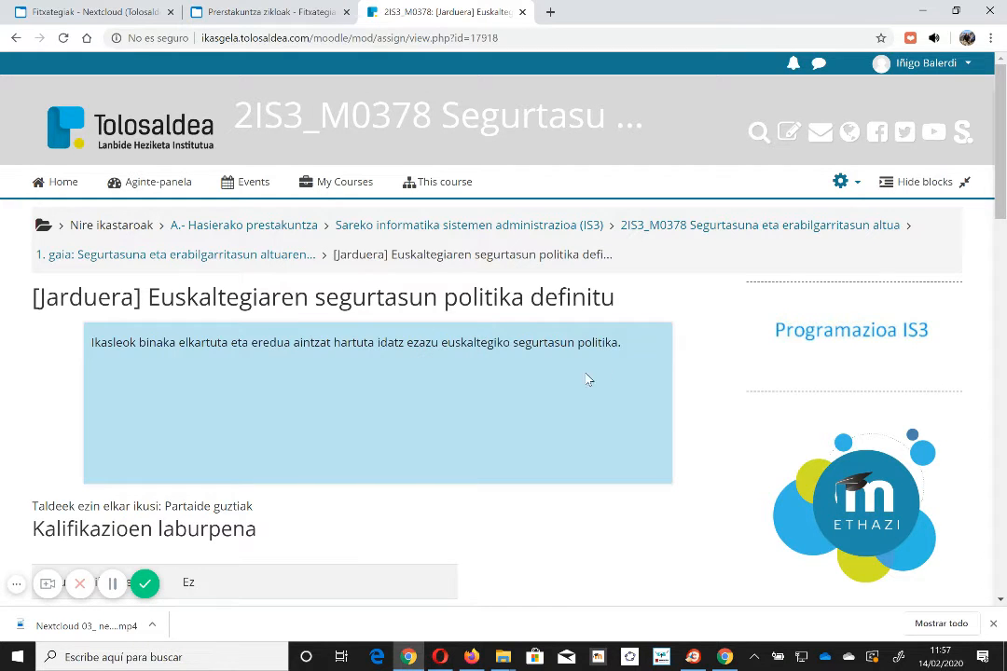
pyautogui.scroll(-3, 448, 368)
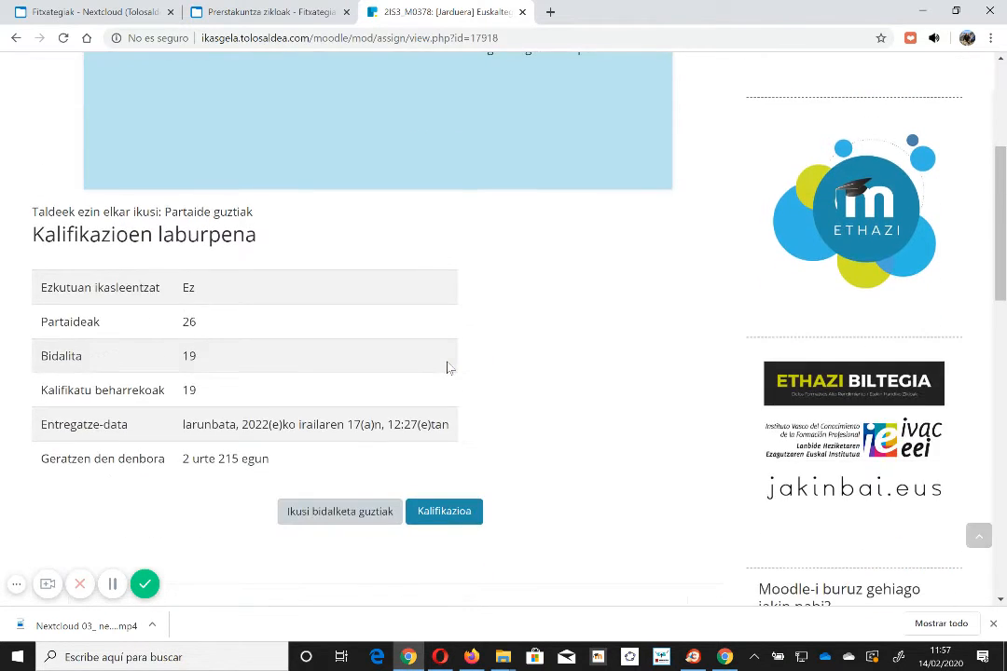
pyautogui.scroll(2, 430, 411)
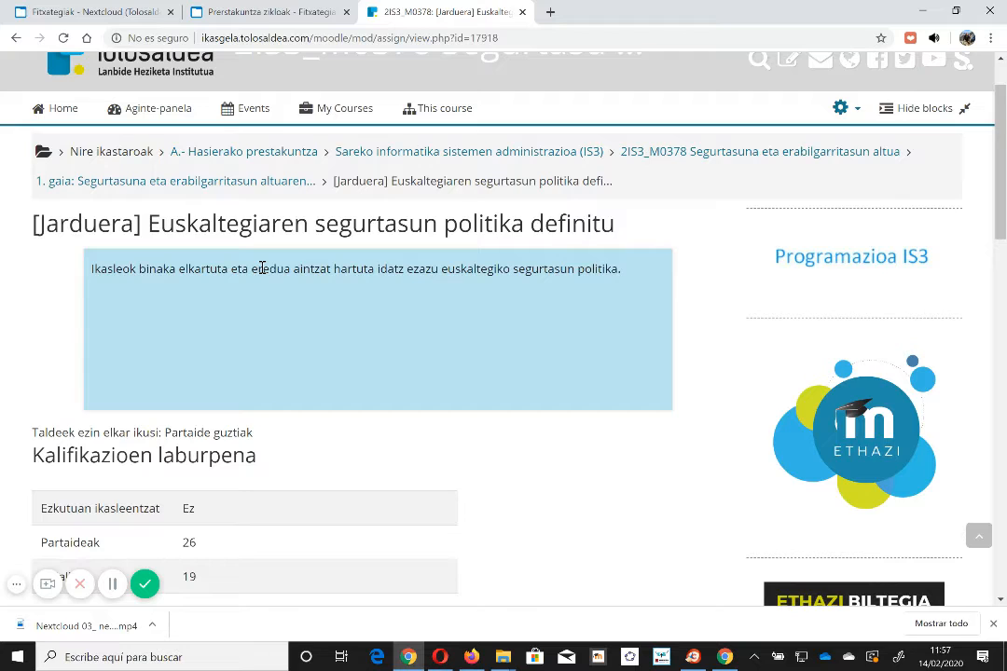
# Step: Return to the course page of topic 1 and turn on course editing
pyautogui.click(15, 38)
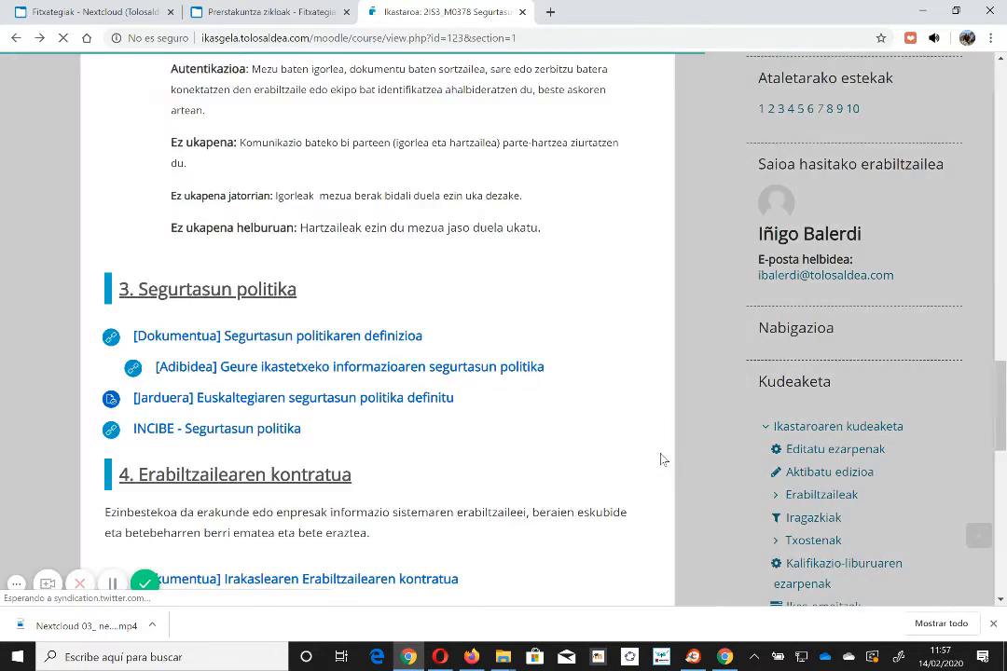
pyautogui.scroll(9, 723, 334)
pyautogui.click(723, 301)
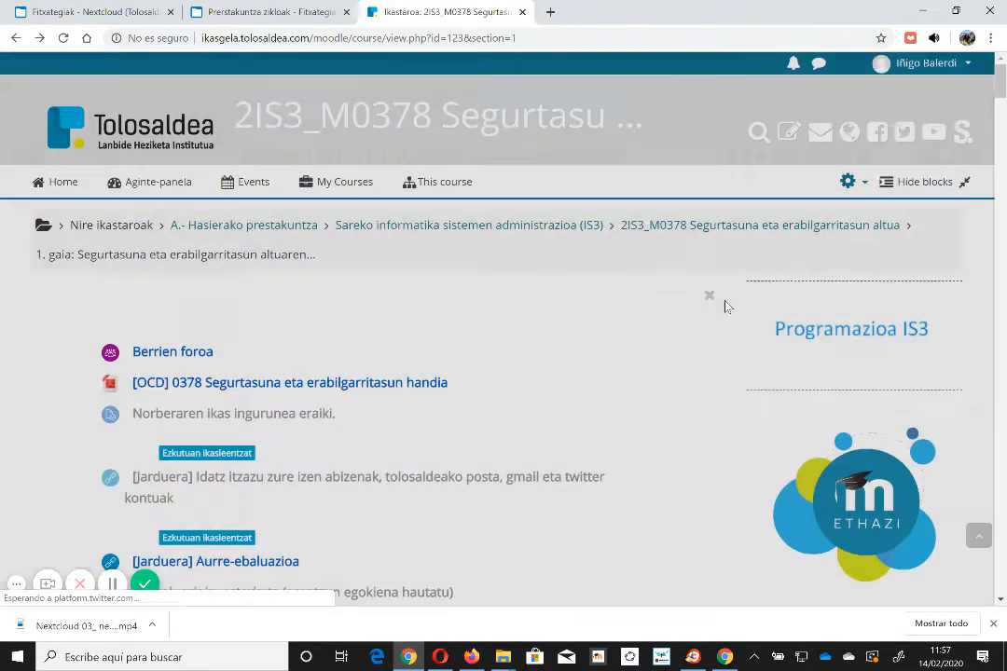
pyautogui.click(849, 181)
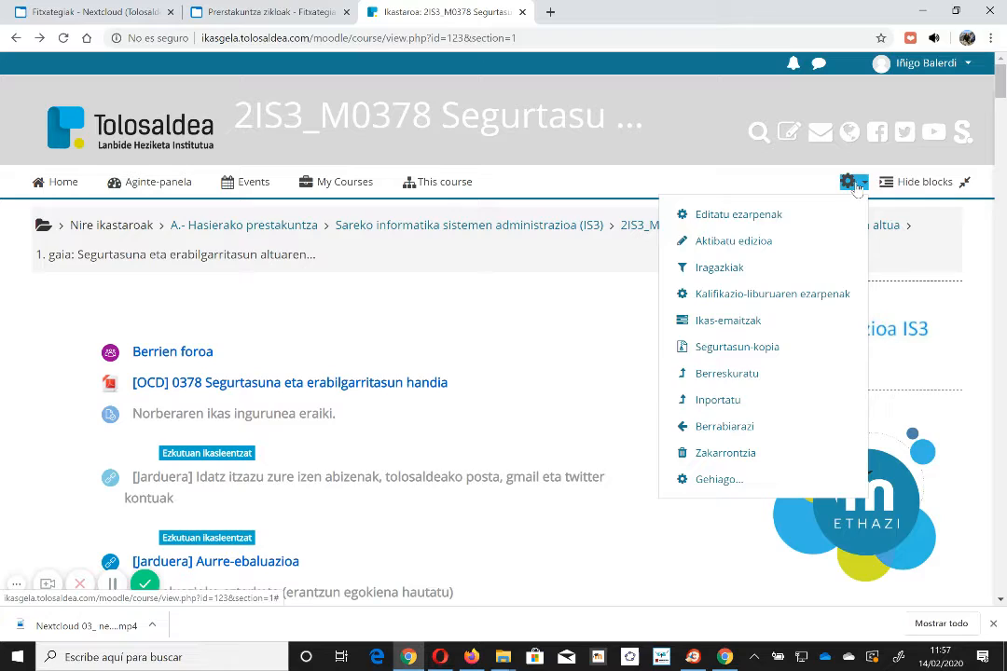
pyautogui.click(753, 245)
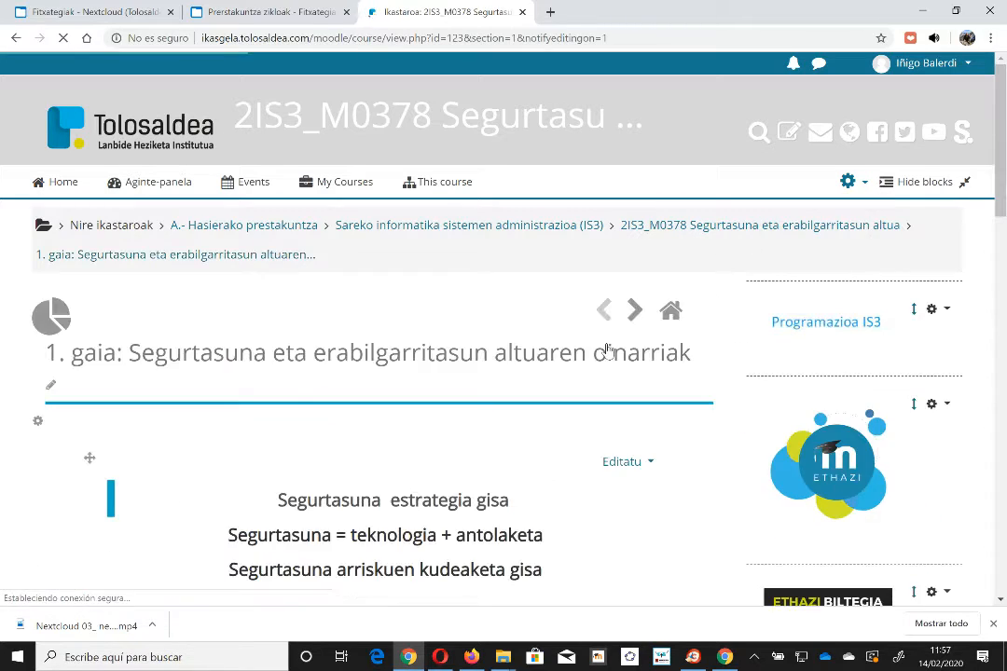
# Step: Open the settings of the activity "[Jarduera] Euskaltegiaren segurtasun politika definitu" and bring up its description
pyautogui.scroll(-10, 608, 350)
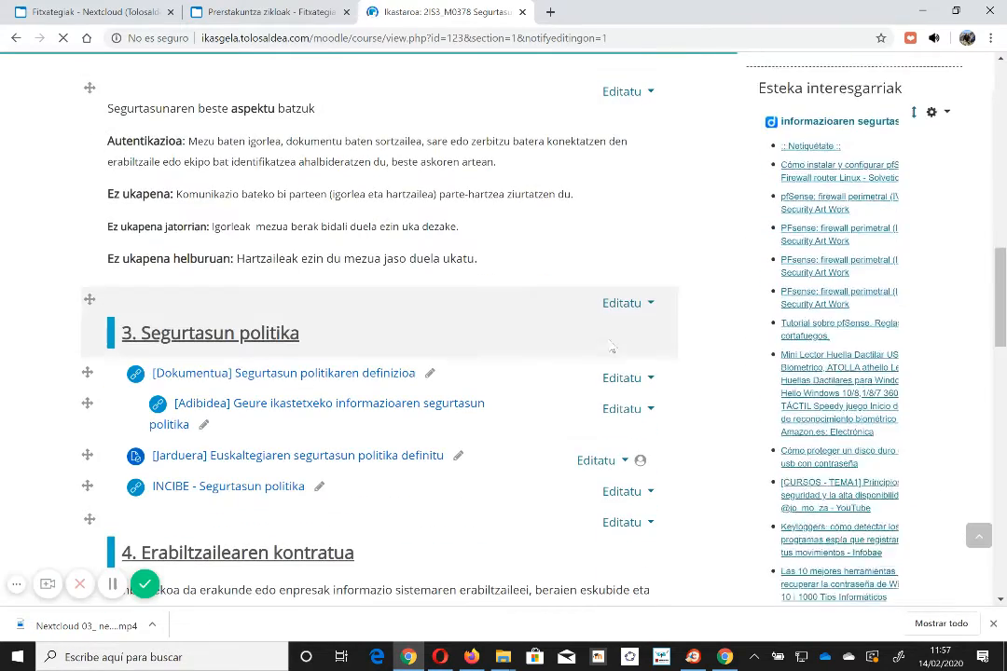
pyautogui.click(619, 461)
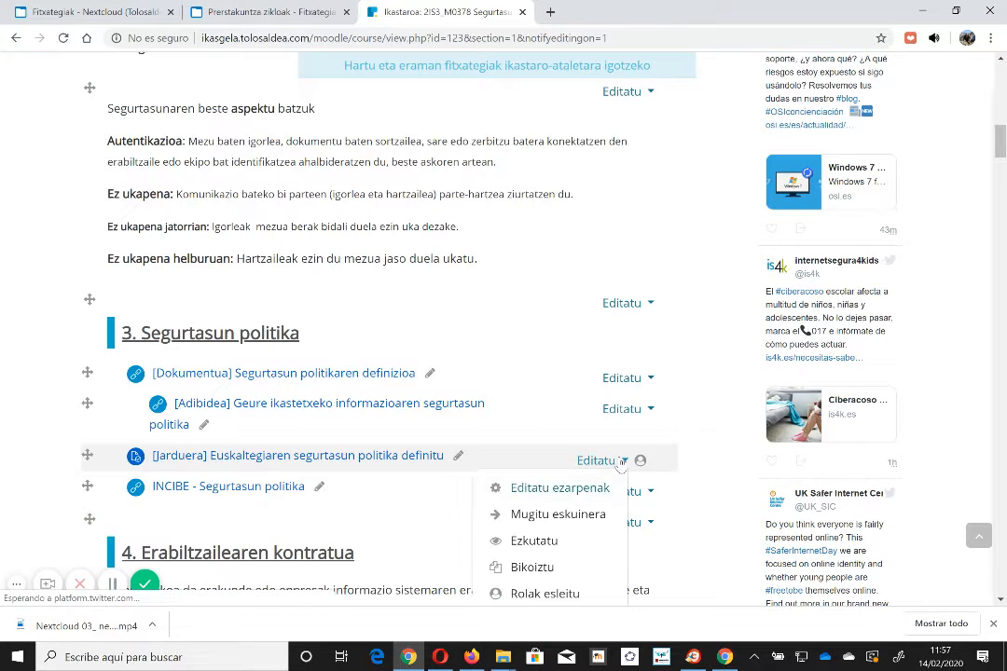
pyautogui.click(577, 494)
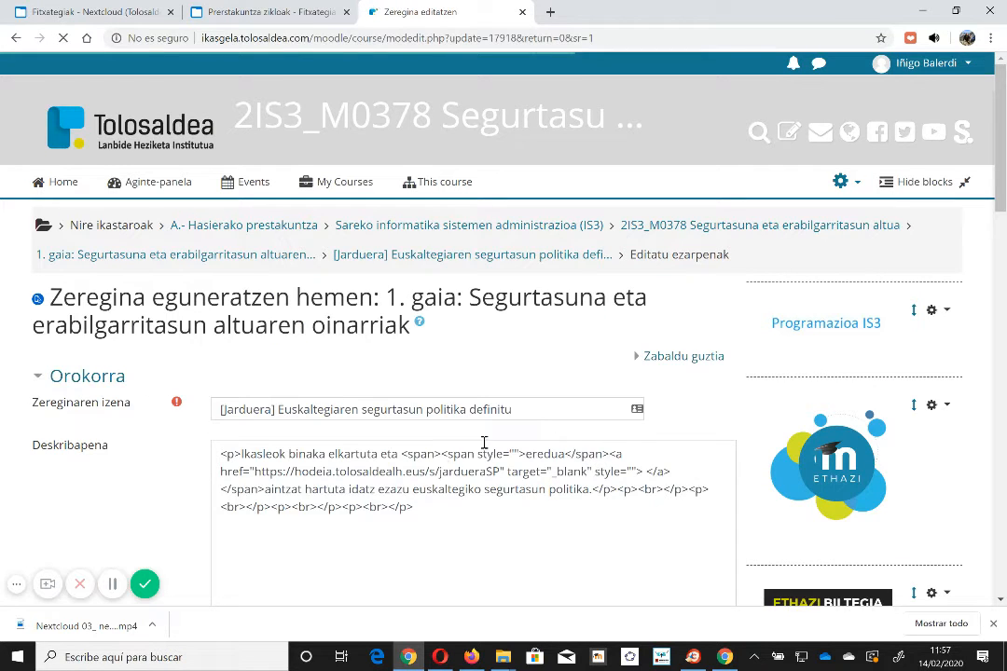
pyautogui.scroll(-1, 486, 479)
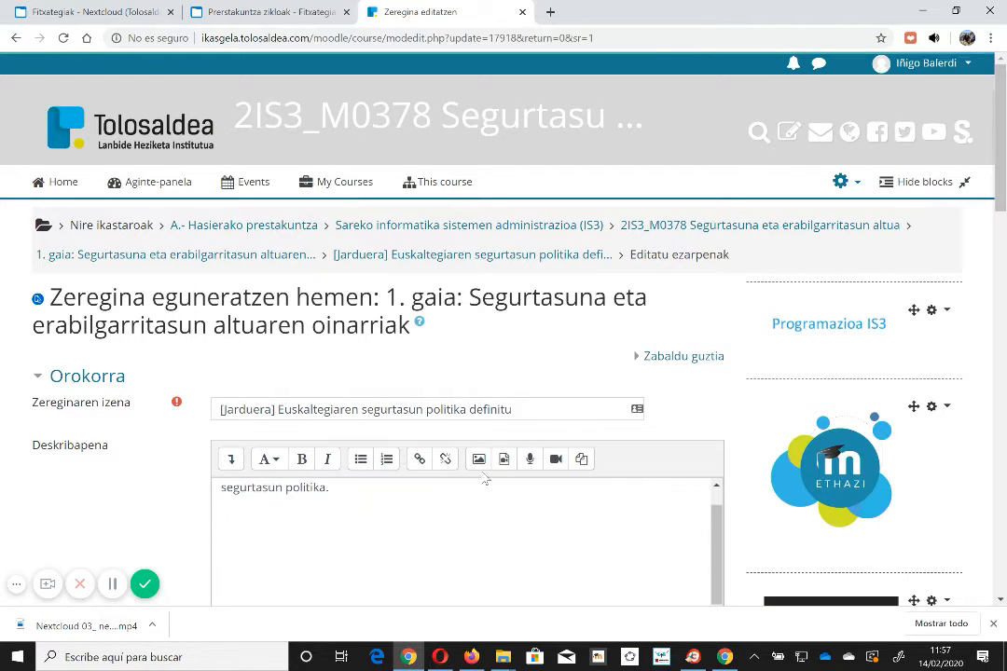
pyautogui.scroll(1, 394, 499)
pyautogui.scroll(-3, 794, 326)
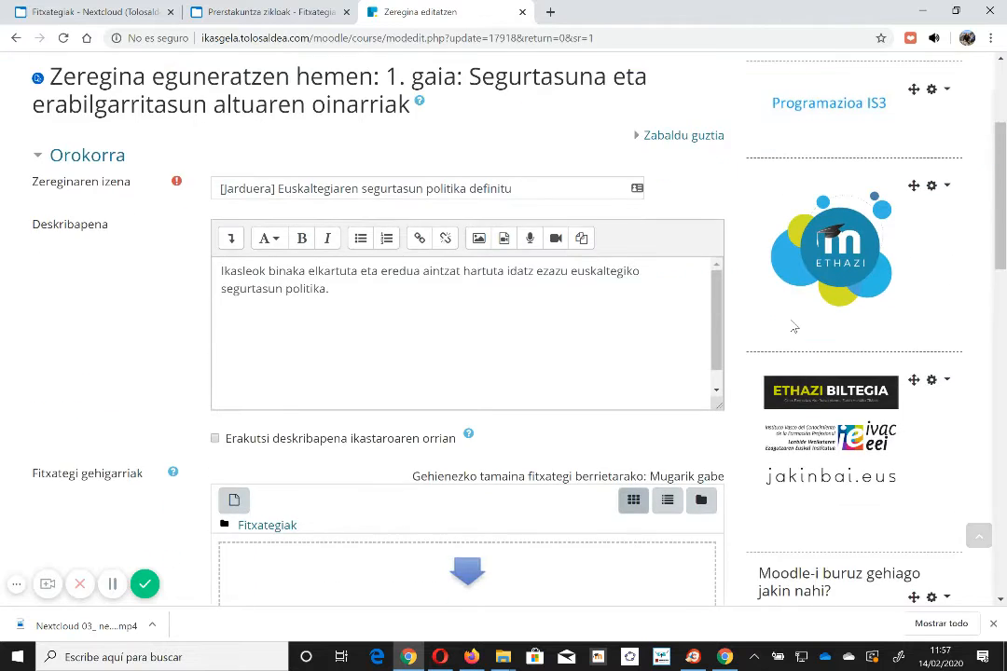
pyautogui.scroll(-1, 794, 326)
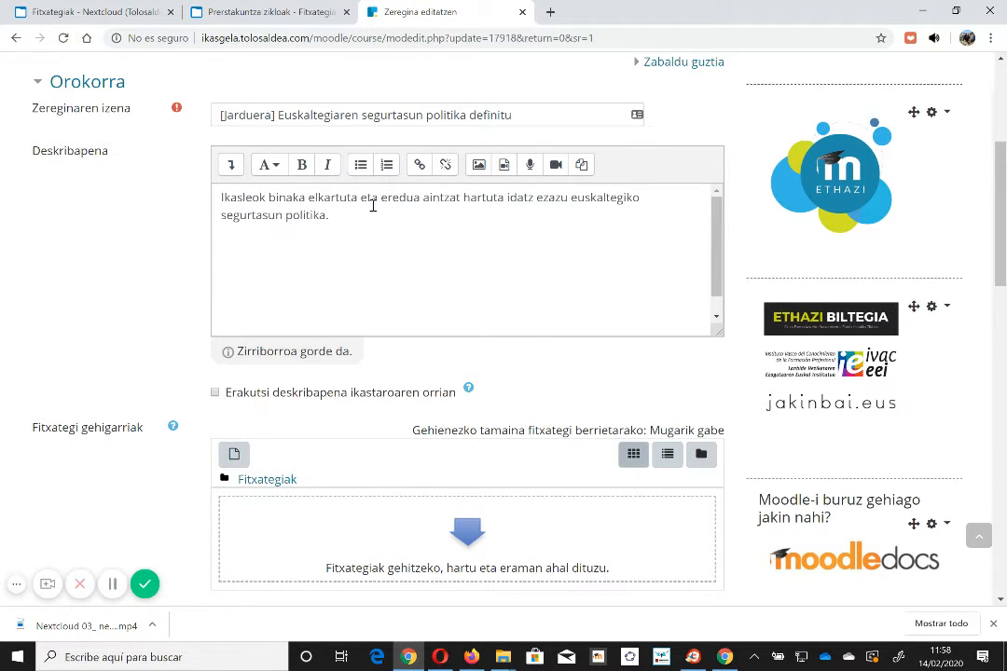
# Step: Switch to Nextcloud and open the ariketak folder inside IS3 Sare informatika sistema administrazioa, 01 modulu eta erronken baliabideak, 2is3Mod378_Segurtasuna
pyautogui.click(277, 12)
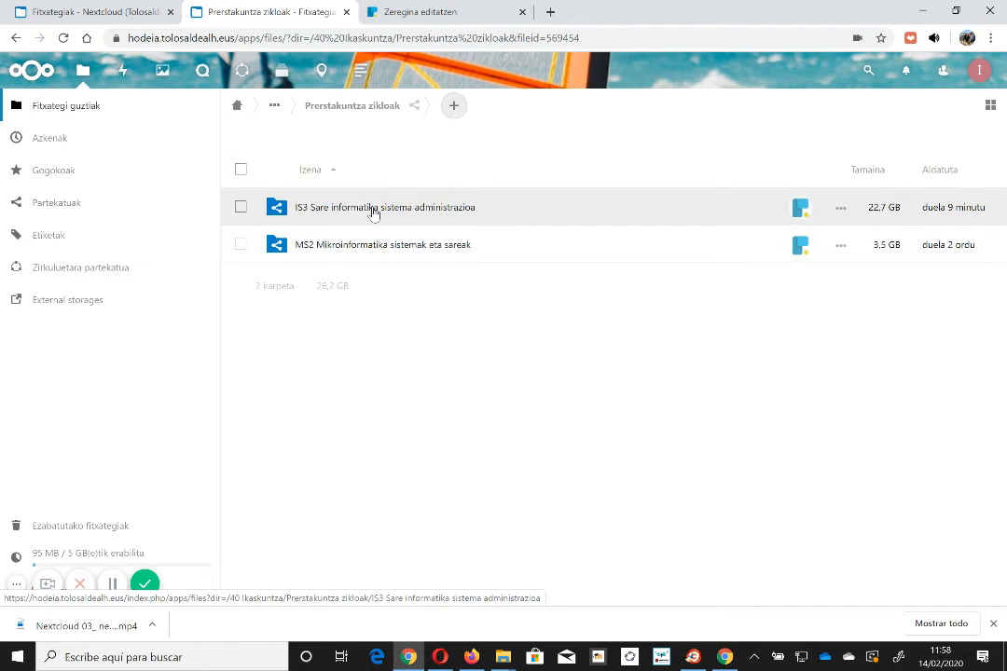
pyautogui.click(373, 209)
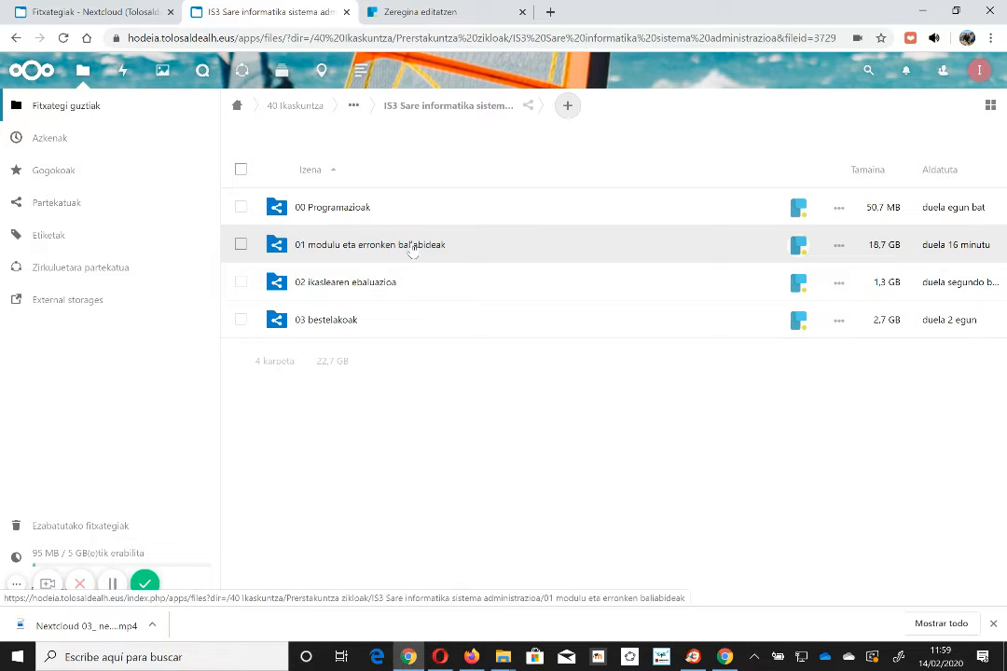
pyautogui.click(413, 248)
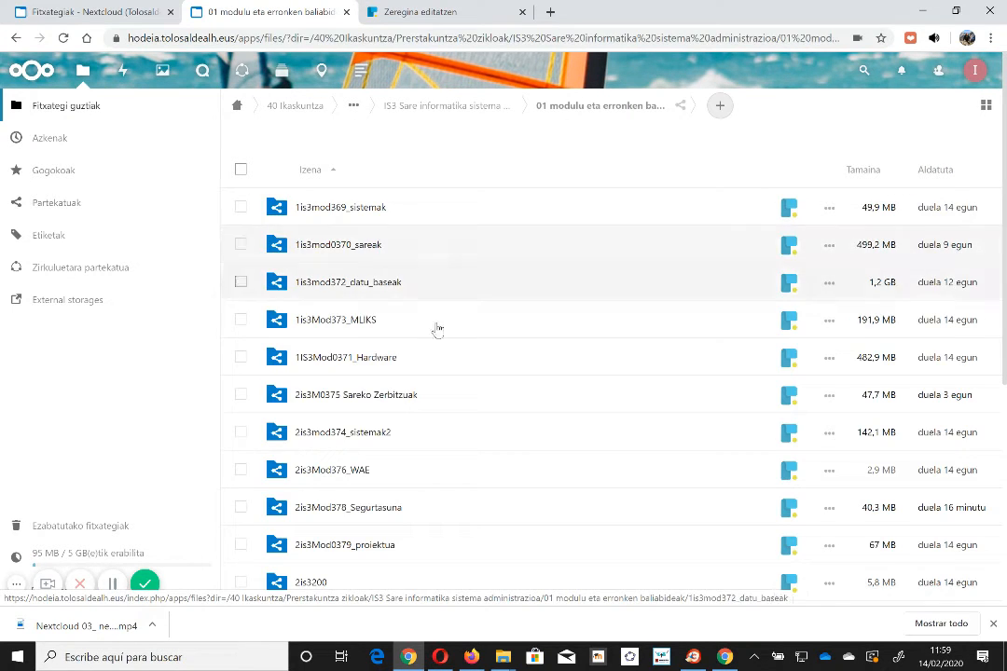
pyautogui.click(377, 513)
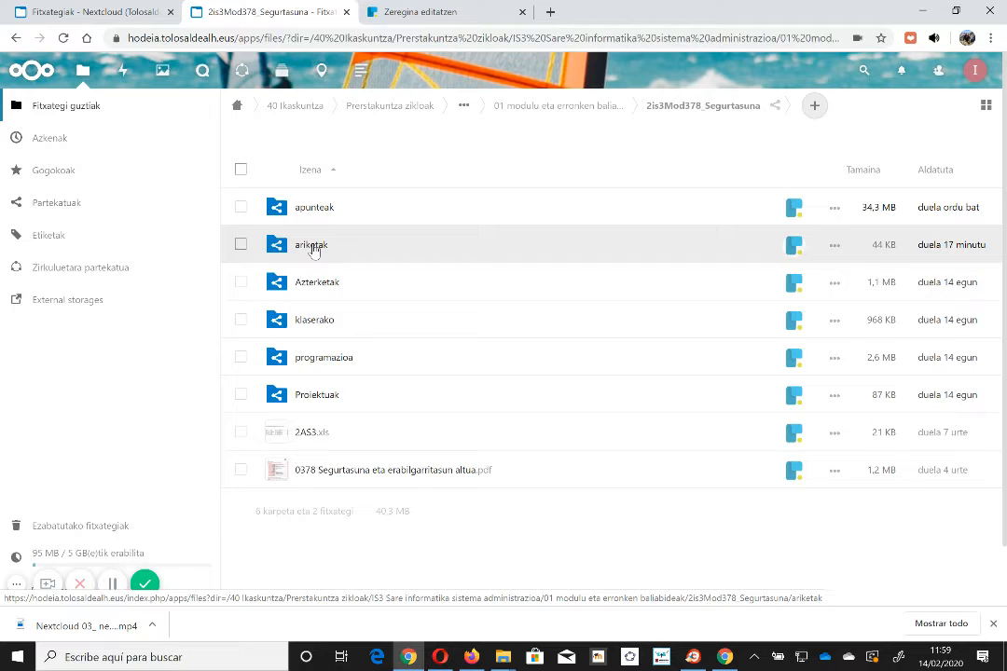
pyautogui.click(314, 250)
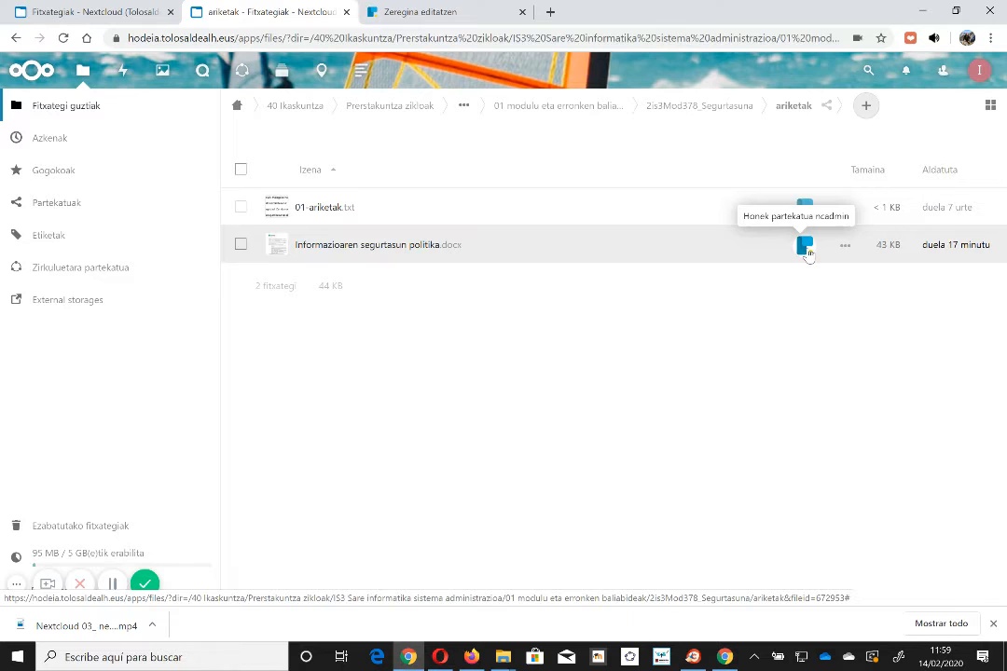
# Step: Copy the public share link of "Informazioaren segurtasun politika.docx" and switch back to the Moodle assignment settings
pyautogui.click(804, 244)
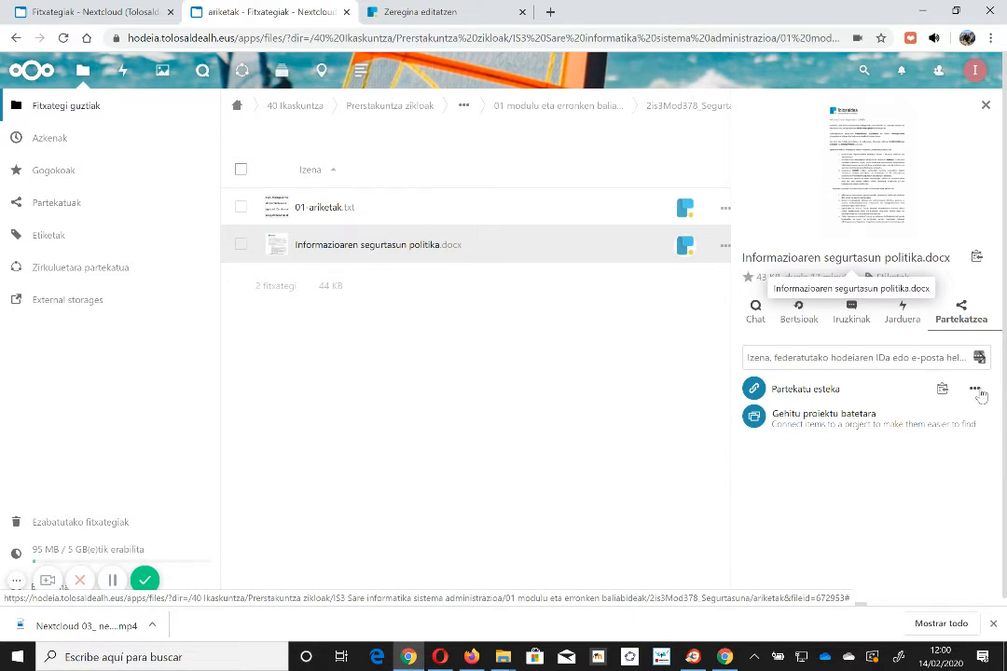
pyautogui.click(974, 390)
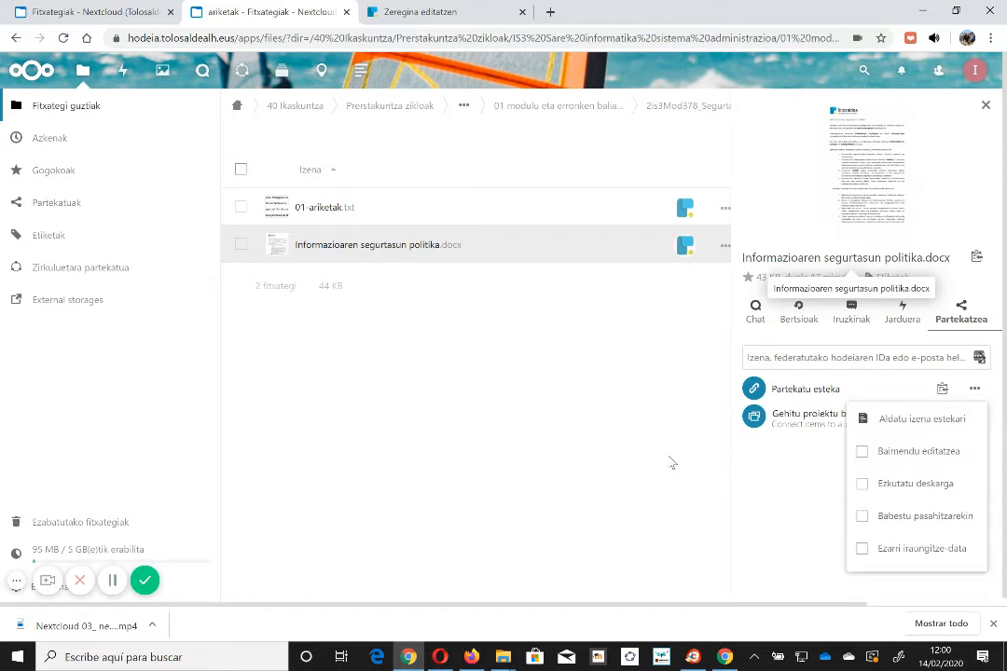
pyautogui.click(668, 464)
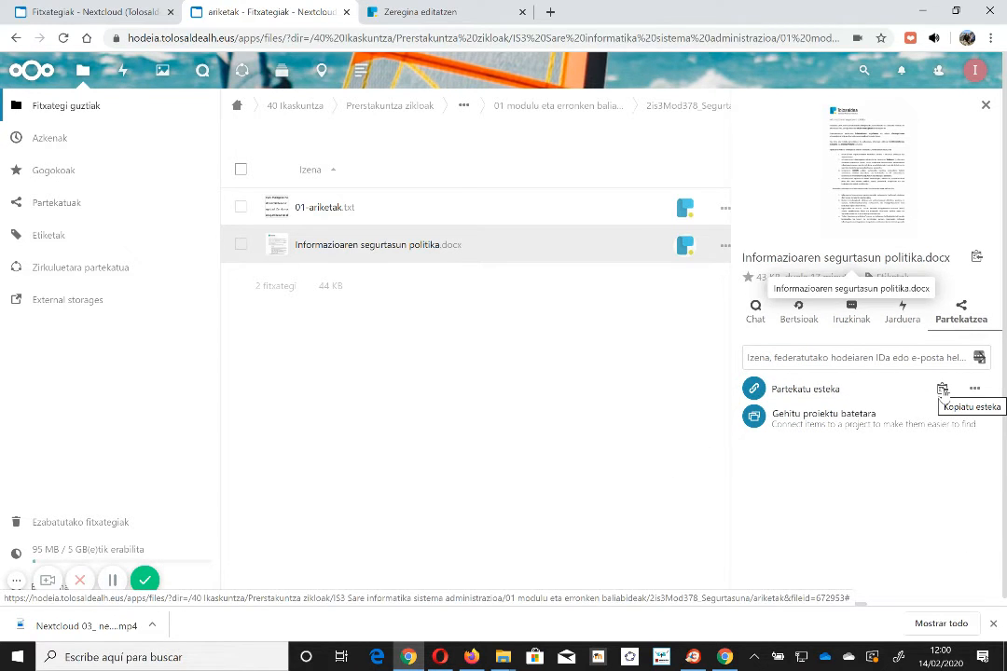
pyautogui.click(943, 390)
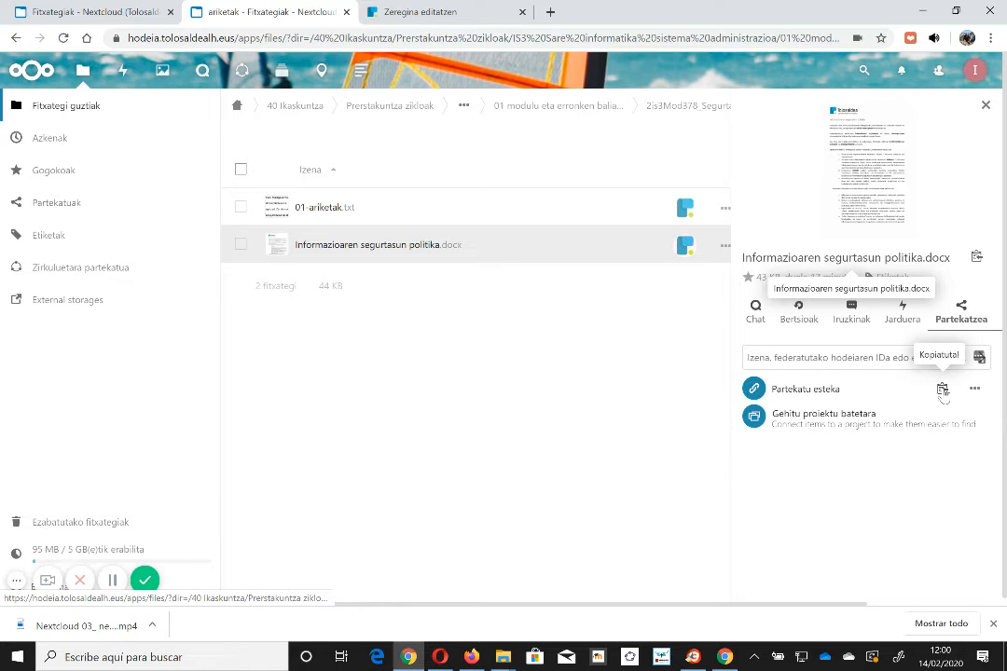
pyautogui.click(446, 14)
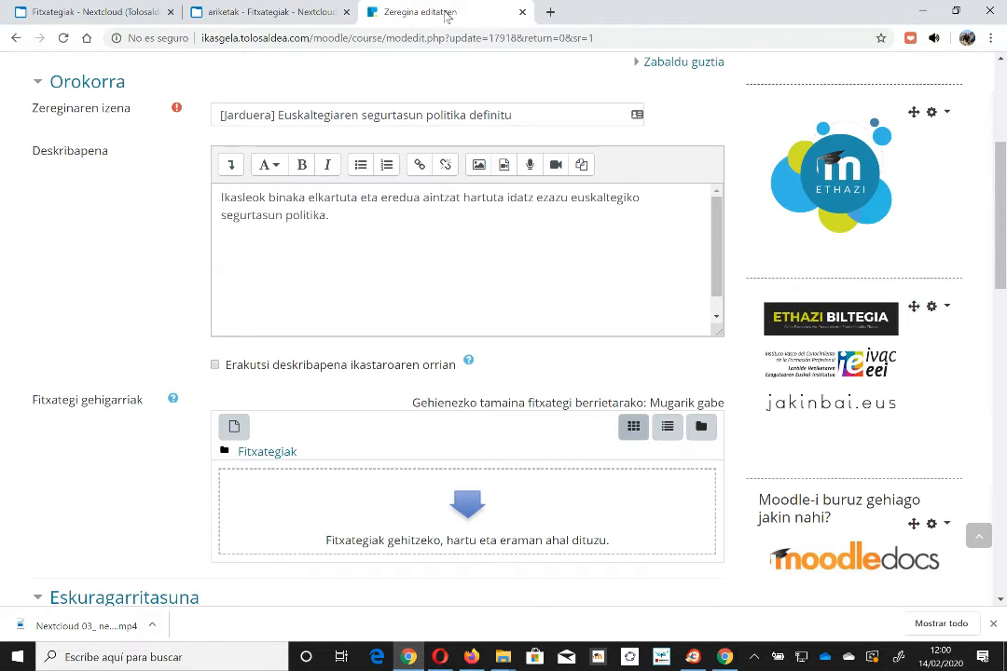
pyautogui.click(362, 224)
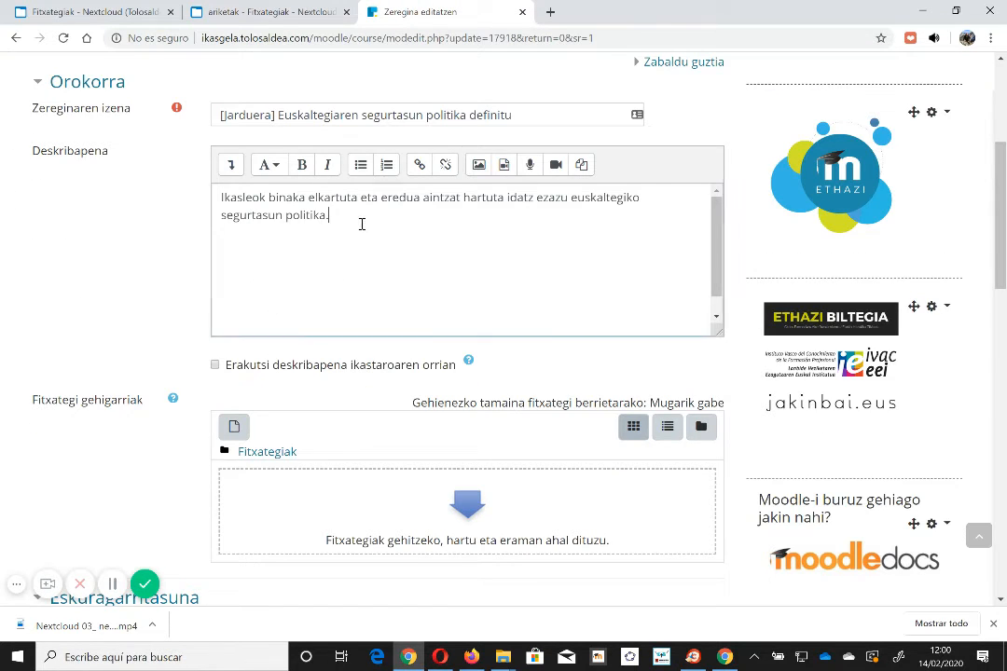
pyautogui.press('Return')
pyautogui.press('Return')
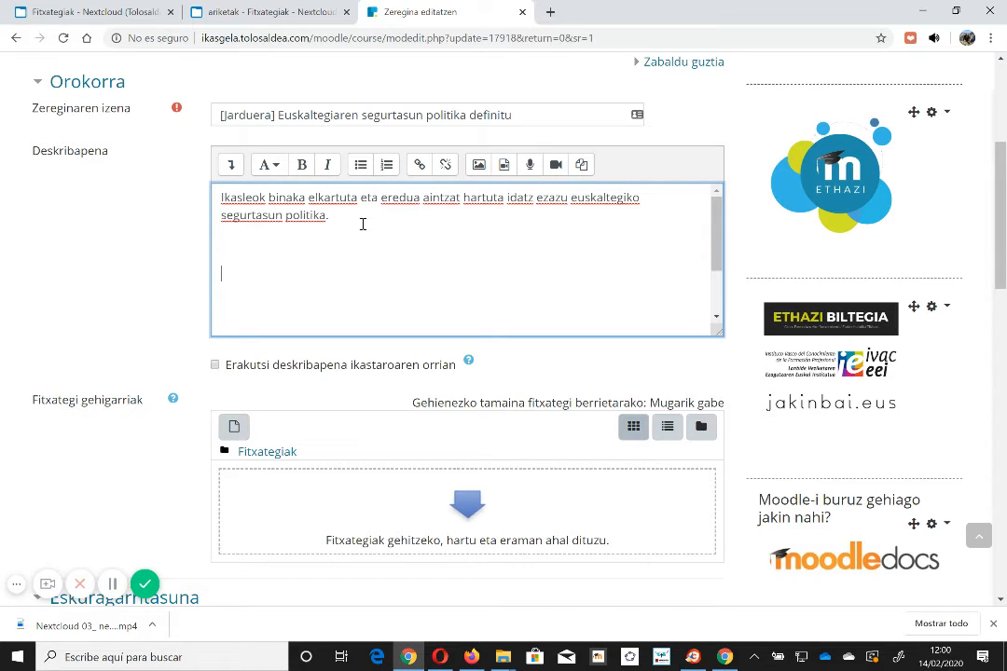
pyautogui.hotkey('ctrl', 'v')
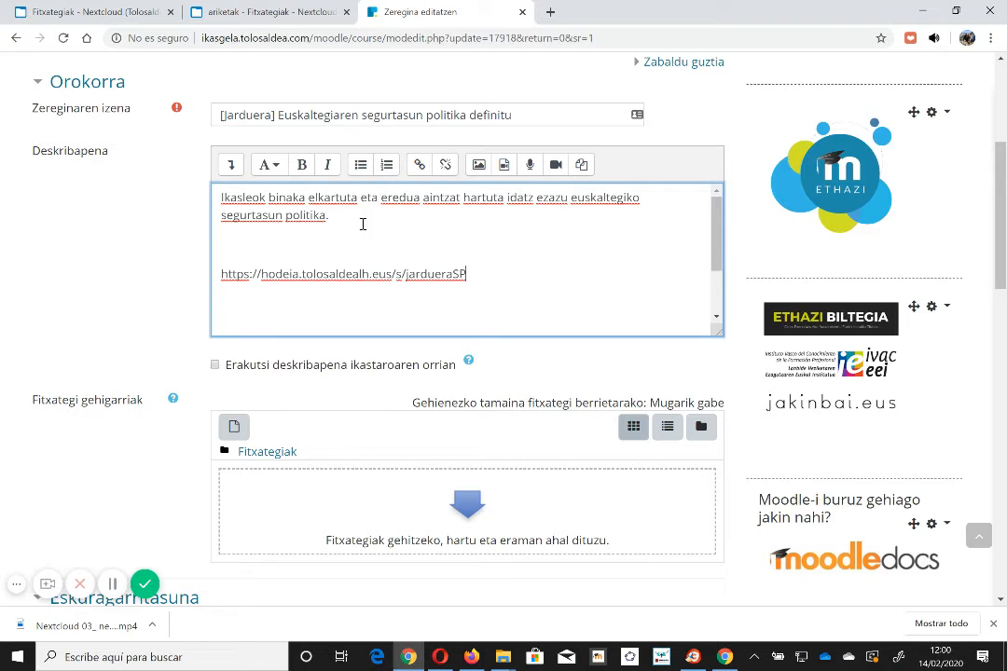
# Step: Delete the entire pasted share link from the description
pyautogui.press('BackSpace')
pyautogui.press('BackSpace')
pyautogui.press('BackSpace')
pyautogui.press('BackSpace')
pyautogui.press('BackSpace')
pyautogui.press('BackSpace')
pyautogui.press('BackSpace')
pyautogui.press('BackSpace')
pyautogui.press('BackSpace')
pyautogui.press('BackSpace')
pyautogui.press('BackSpace')
pyautogui.press('BackSpace')
pyautogui.press('BackSpace')
pyautogui.press('BackSpace')
pyautogui.press('BackSpace')
pyautogui.press('BackSpace')
pyautogui.press('BackSpace')
pyautogui.press('BackSpace')
pyautogui.press('BackSpace')
pyautogui.press('BackSpace')
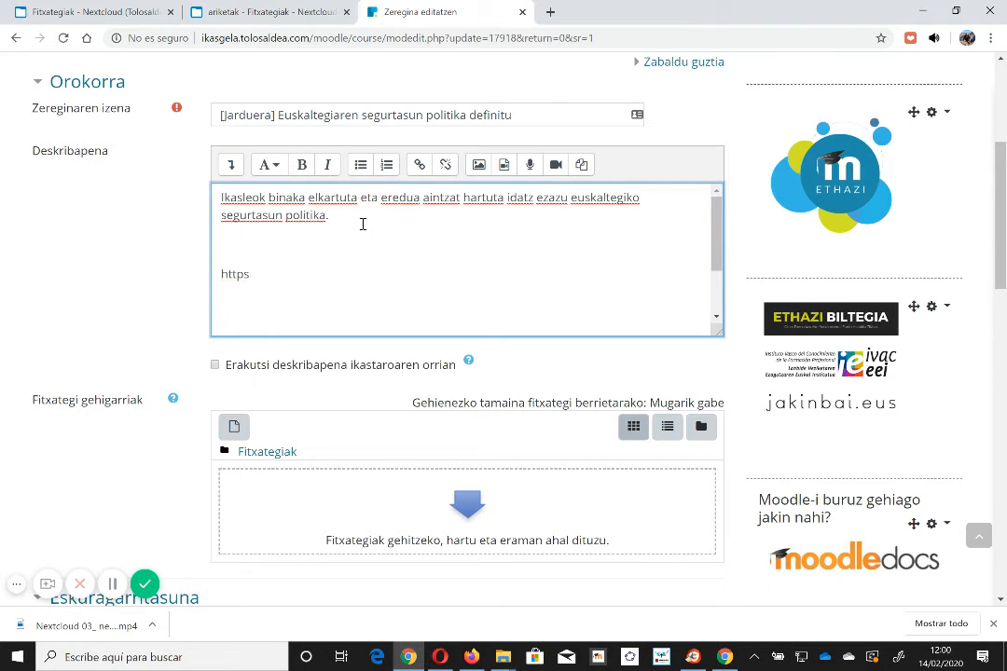
pyautogui.press('BackSpace')
pyautogui.press('BackSpace')
pyautogui.press('BackSpace')
pyautogui.press('BackSpace')
pyautogui.doubleClick(402, 197)
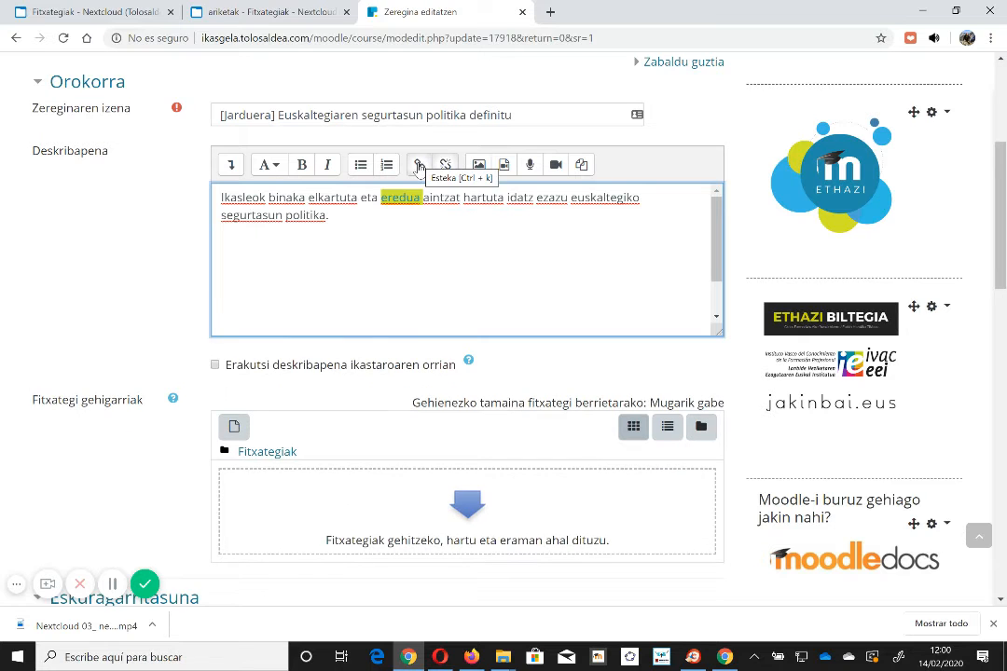
pyautogui.click(420, 169)
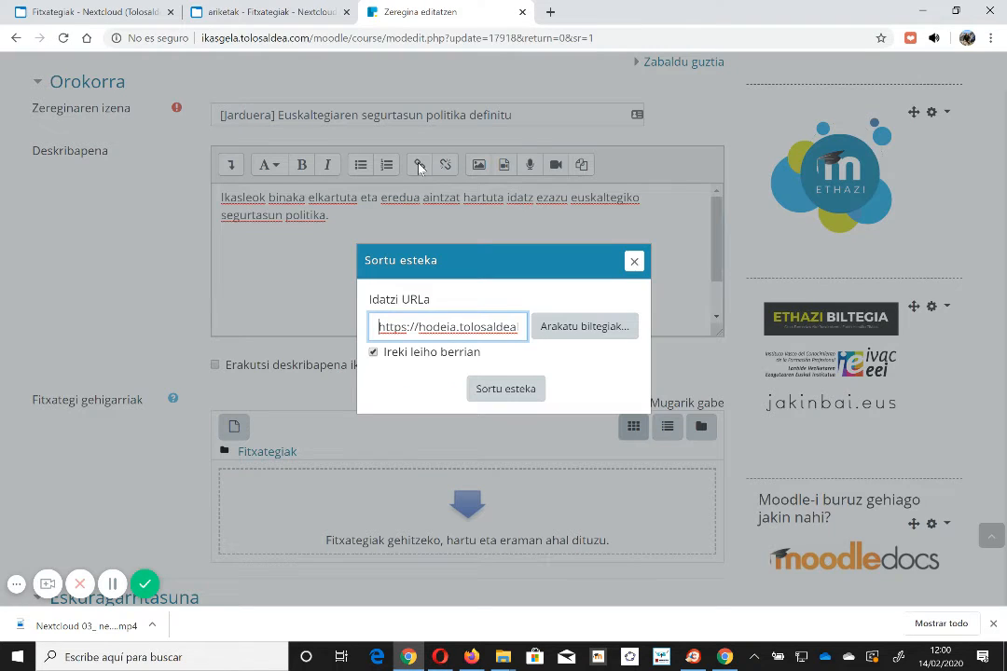
pyautogui.click(450, 333)
pyautogui.doubleClick(450, 327)
pyautogui.hotkey('ctrl', 'a')
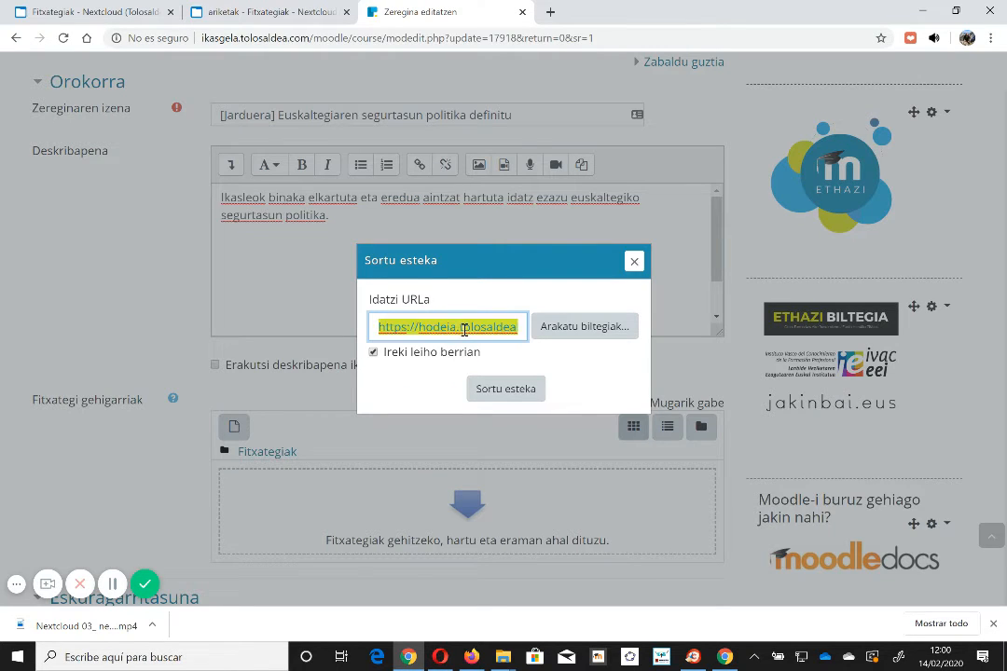
pyautogui.hotkey('ctrl', 'v')
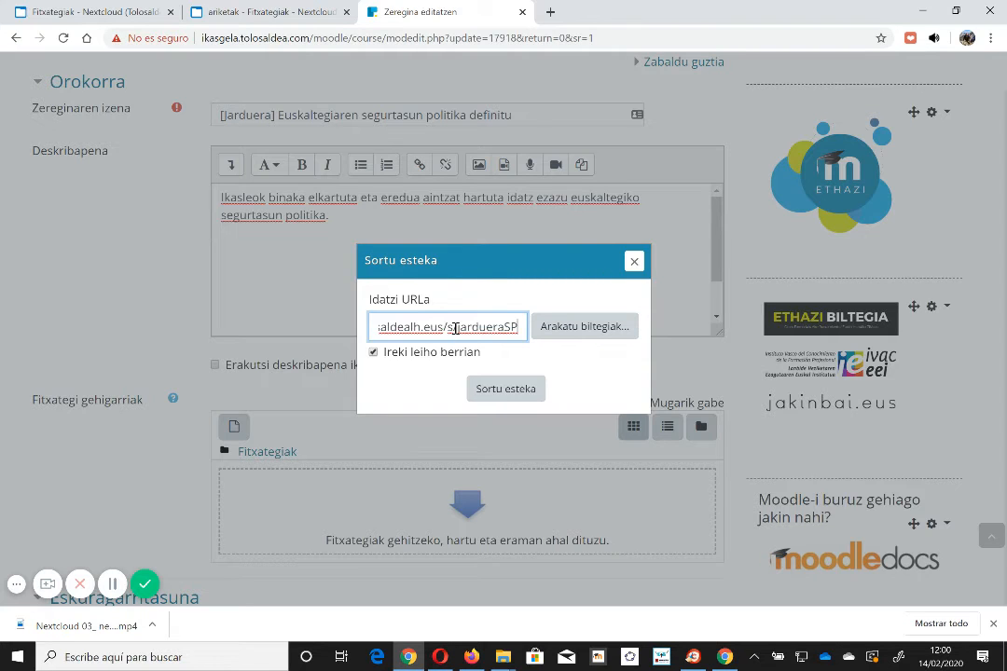
pyautogui.click(506, 389)
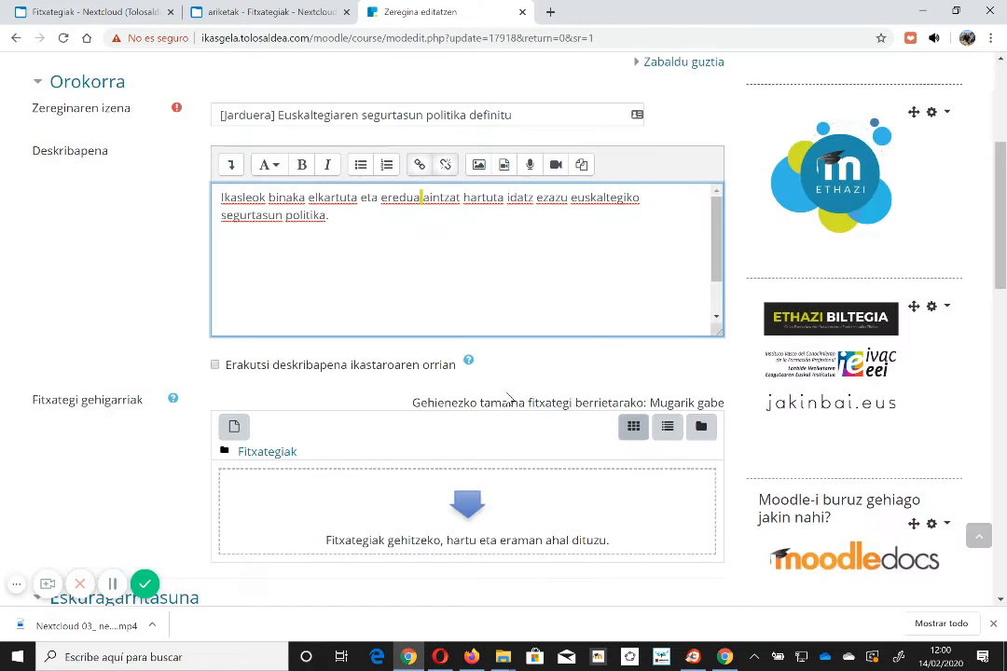
# Step: Make the word "eredua" in the assignment description bold
pyautogui.doubleClick(402, 200)
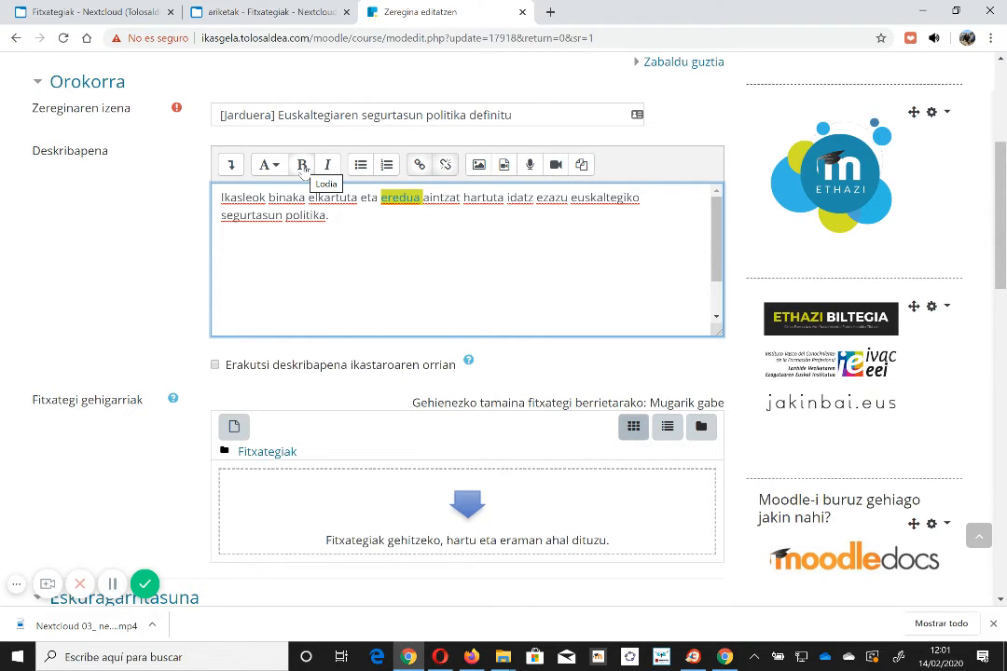
pyautogui.click(229, 166)
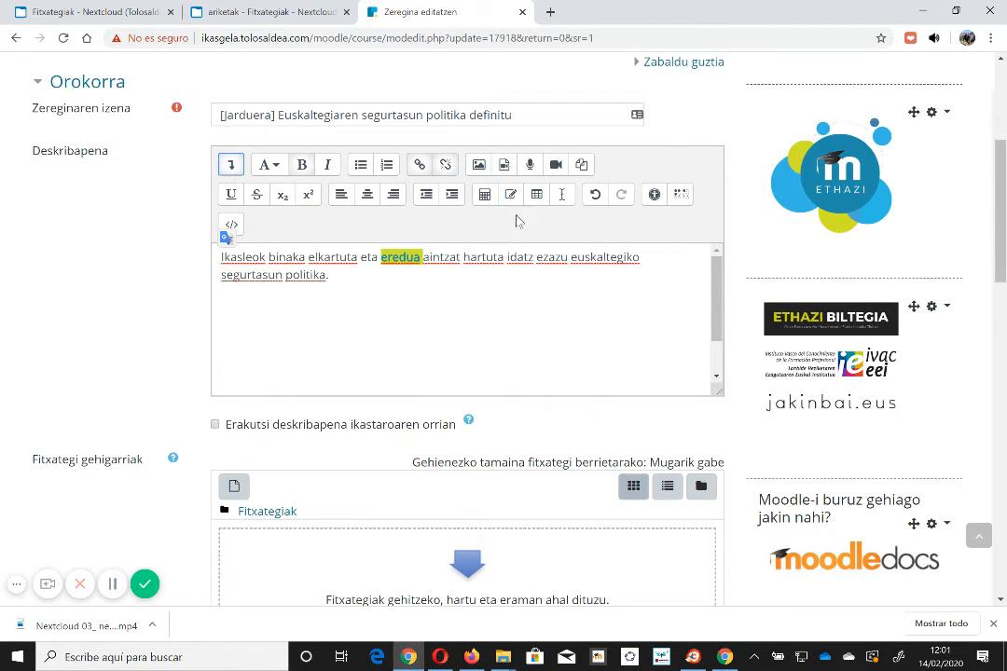
pyautogui.click(230, 166)
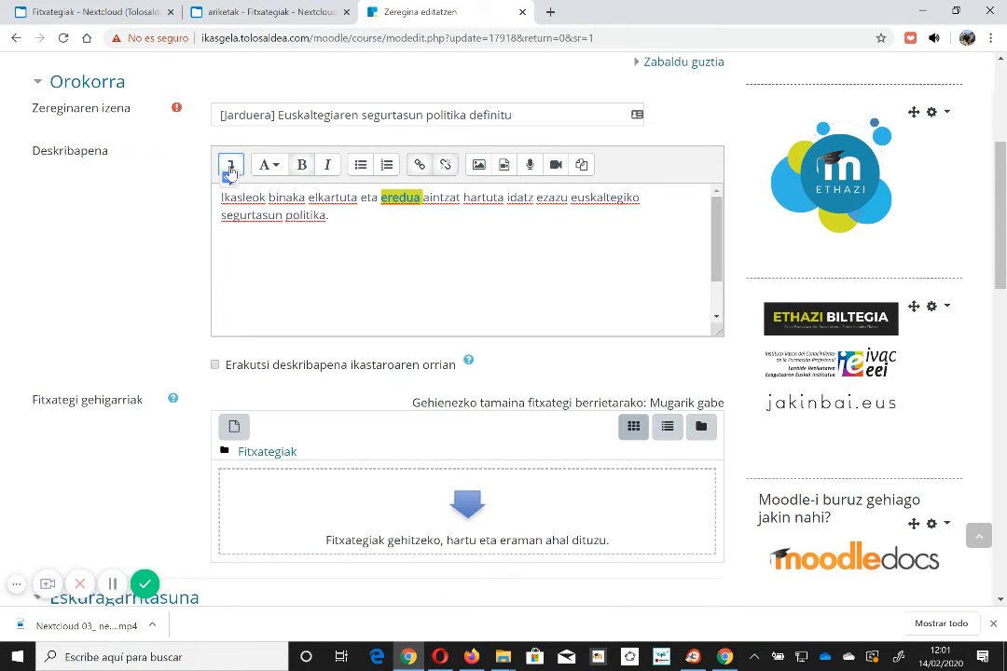
# Step: Insert the bold hint "(klikatu estekan)" directly after the word "eredua" in the description
pyautogui.click(424, 202)
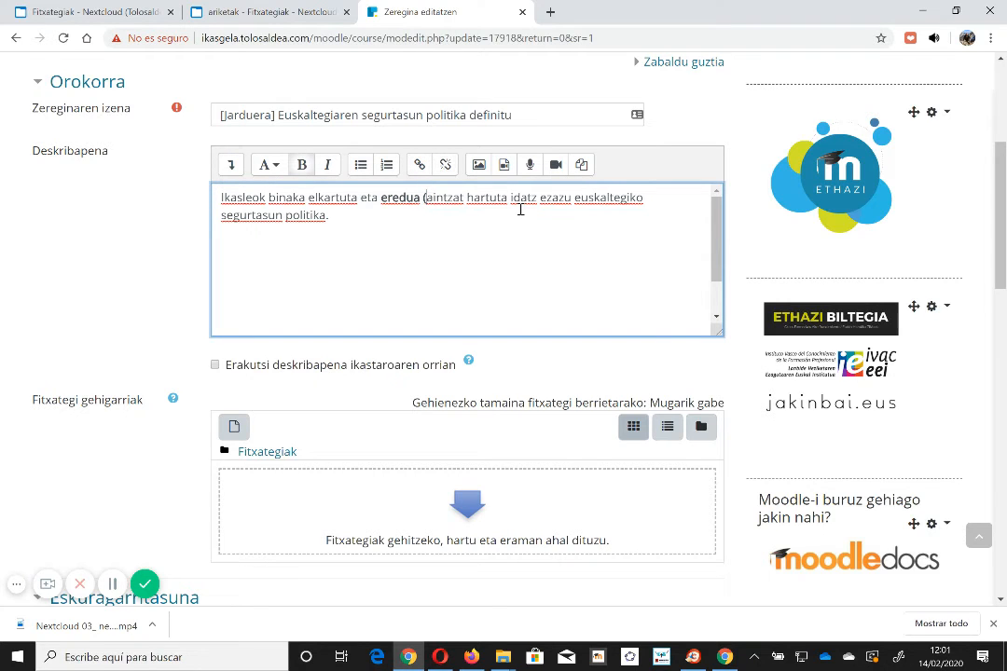
pyautogui.write('(sakatu')
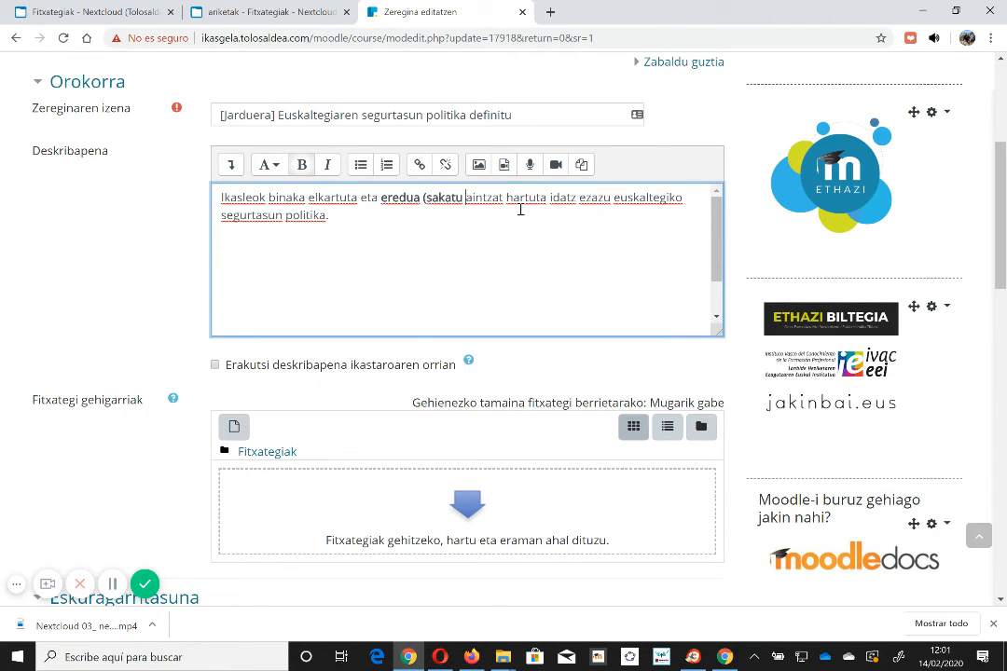
pyautogui.press('BackSpace')
pyautogui.press('BackSpace')
pyautogui.press('BackSpace')
pyautogui.press('BackSpace')
pyautogui.press('BackSpace')
pyautogui.press('BackSpace')
pyautogui.press('BackSpace')
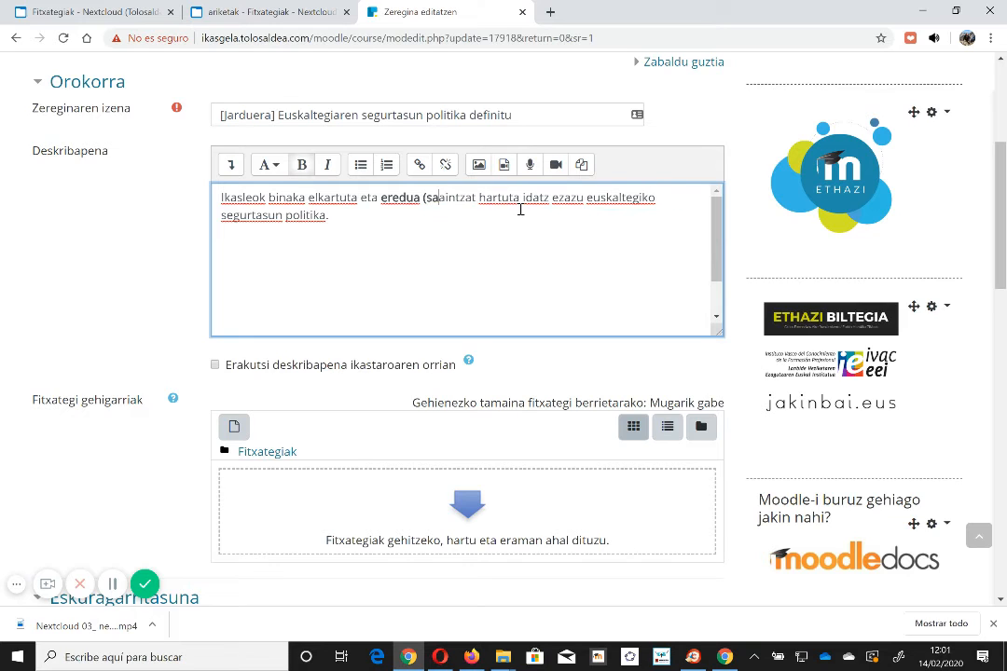
pyautogui.write('klikatu ')
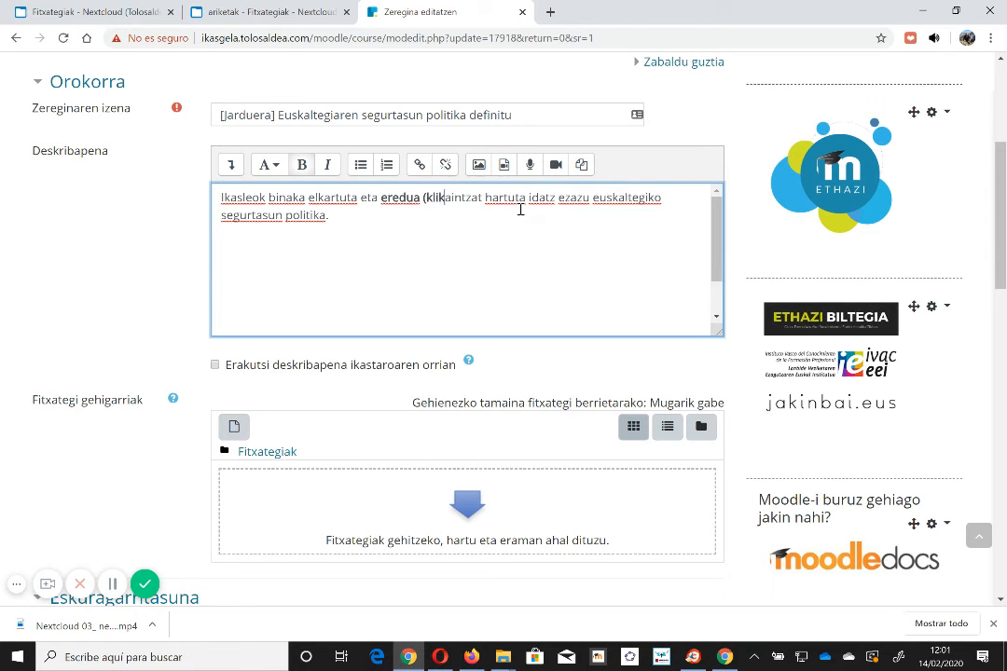
pyautogui.write('estekan) a')
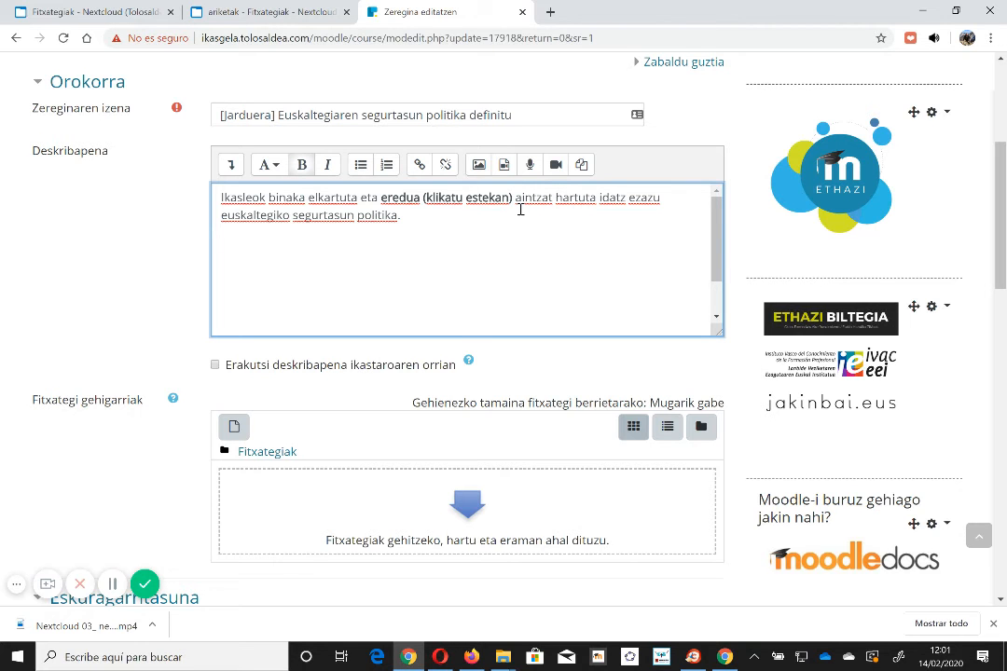
# Step: Save the assignment settings and return to the course
pyautogui.scroll(-3, 438, 363)
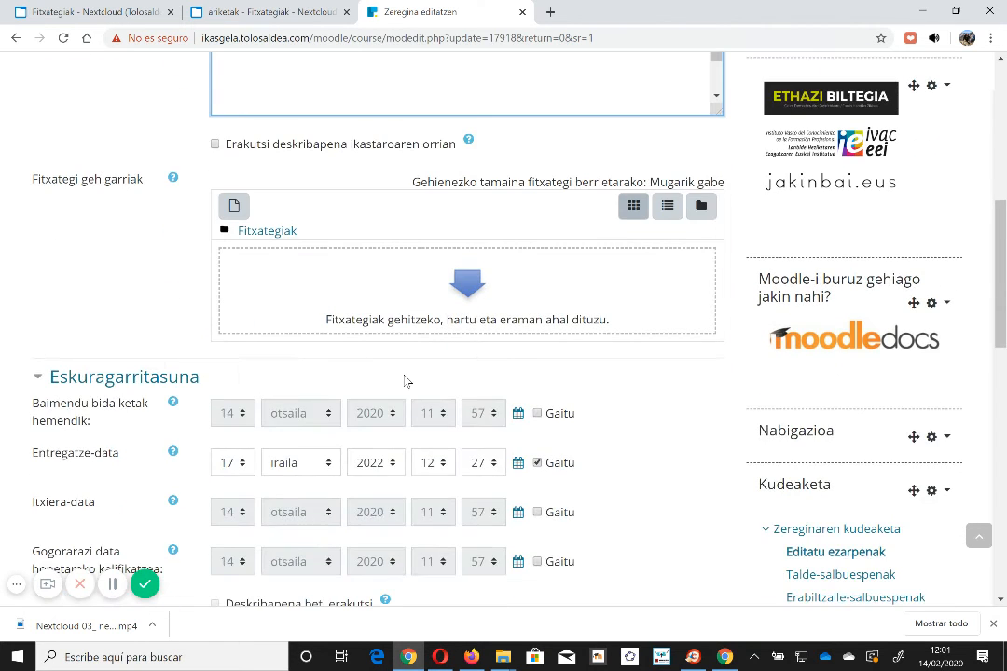
pyautogui.scroll(4, 404, 380)
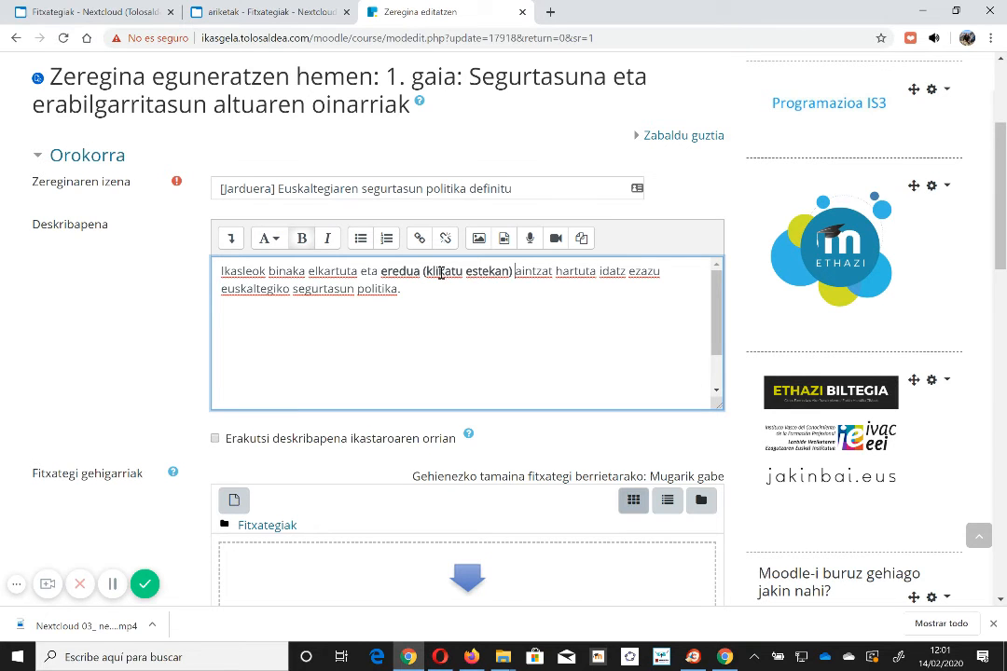
pyautogui.scroll(-10, 349, 448)
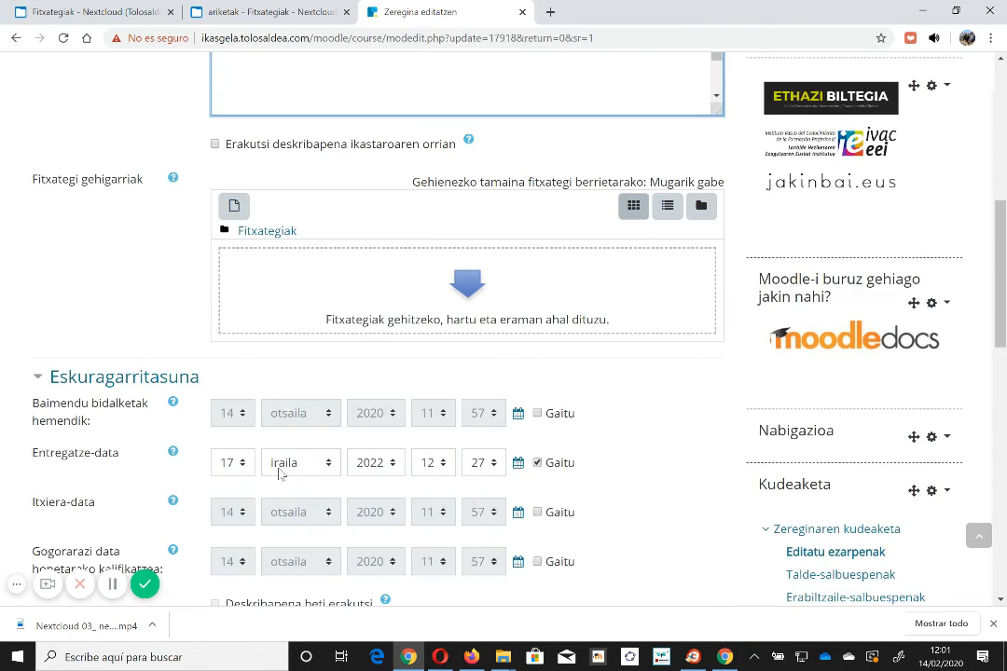
pyautogui.scroll(-3, 300, 489)
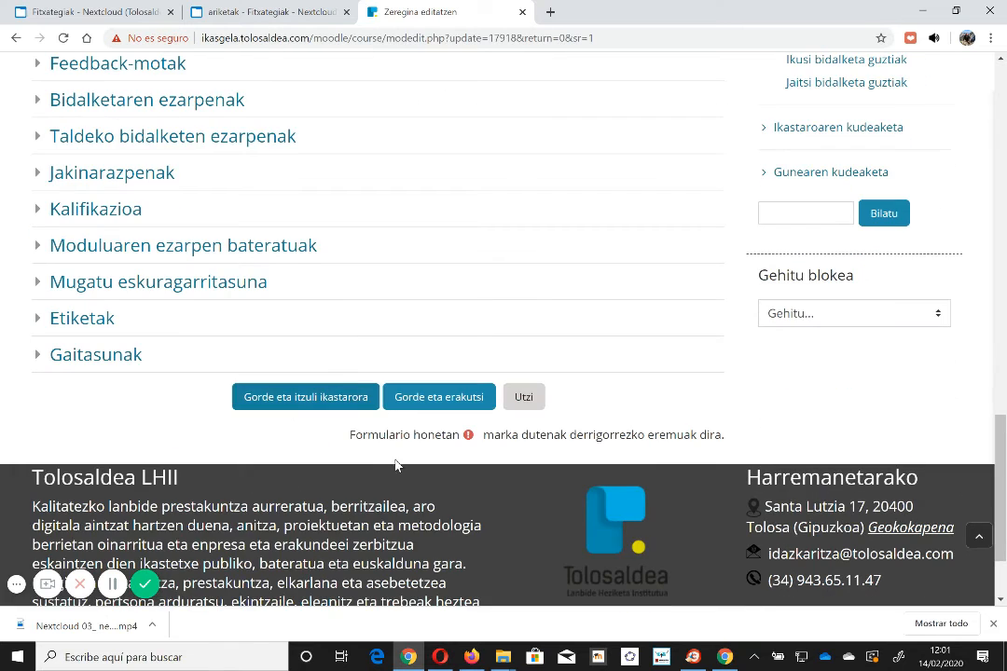
pyautogui.click(303, 399)
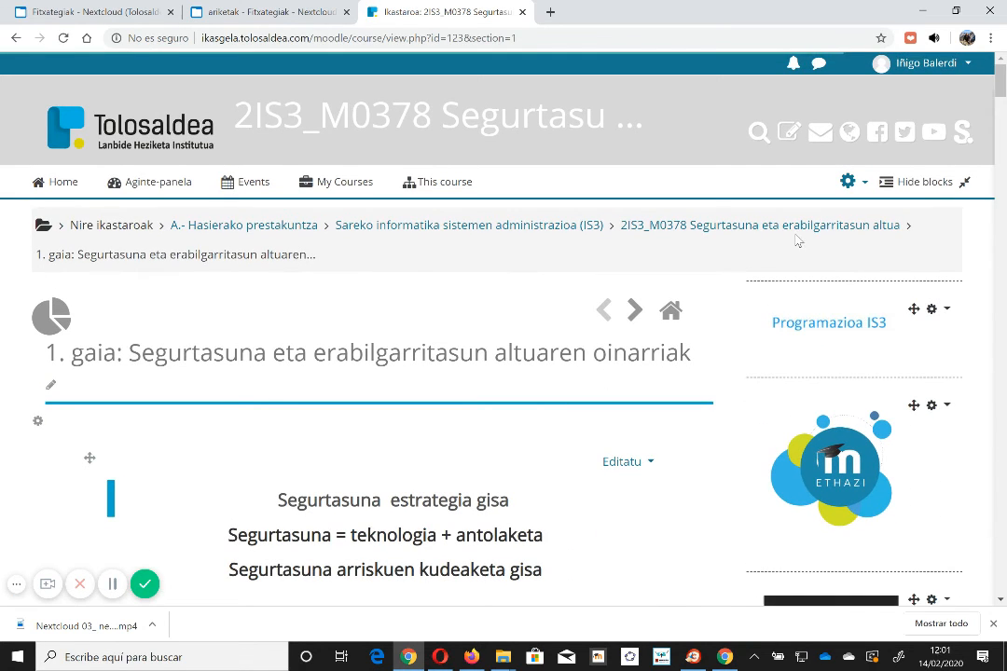
# Step: Turn off course editing and open the assignment "[Jarduera] Euskaltegiaren segurtasun politika definitu" under 3. Segurtasun politika
pyautogui.click(850, 182)
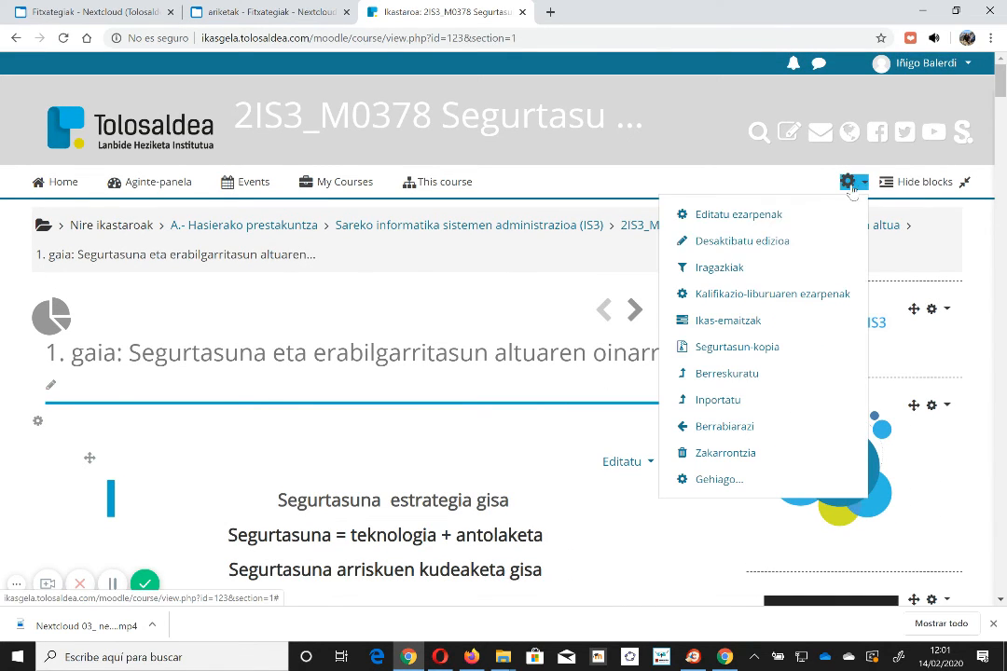
pyautogui.click(733, 244)
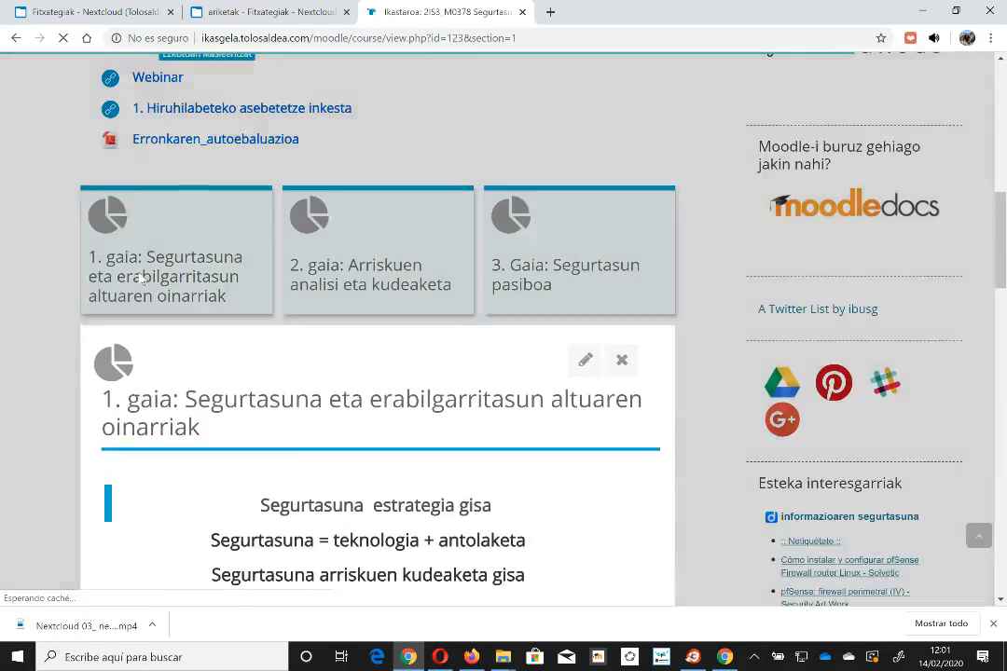
pyautogui.scroll(-10, 369, 383)
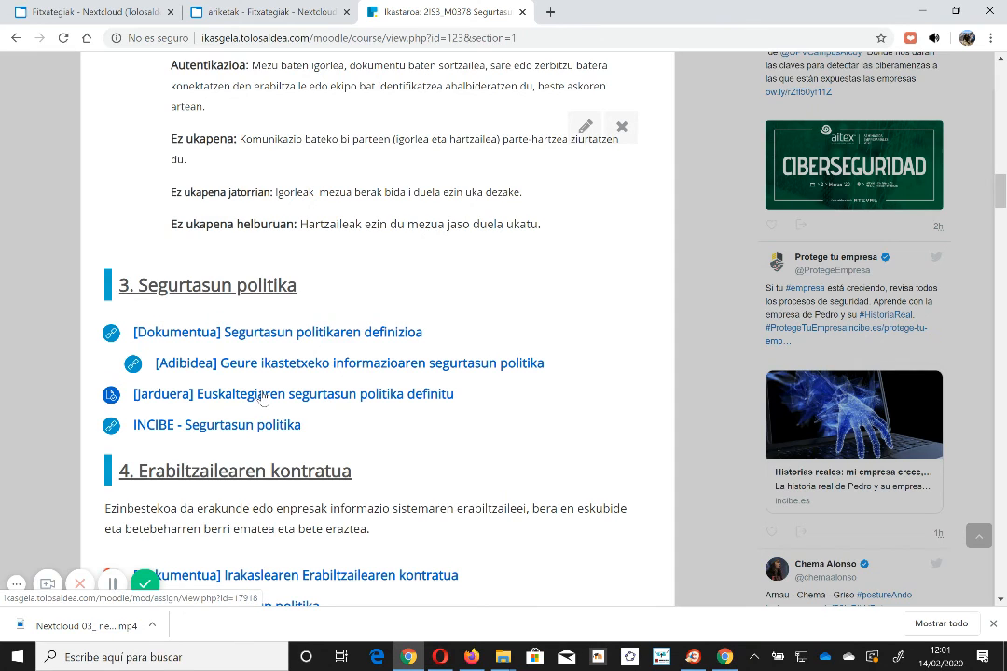
pyautogui.click(264, 395)
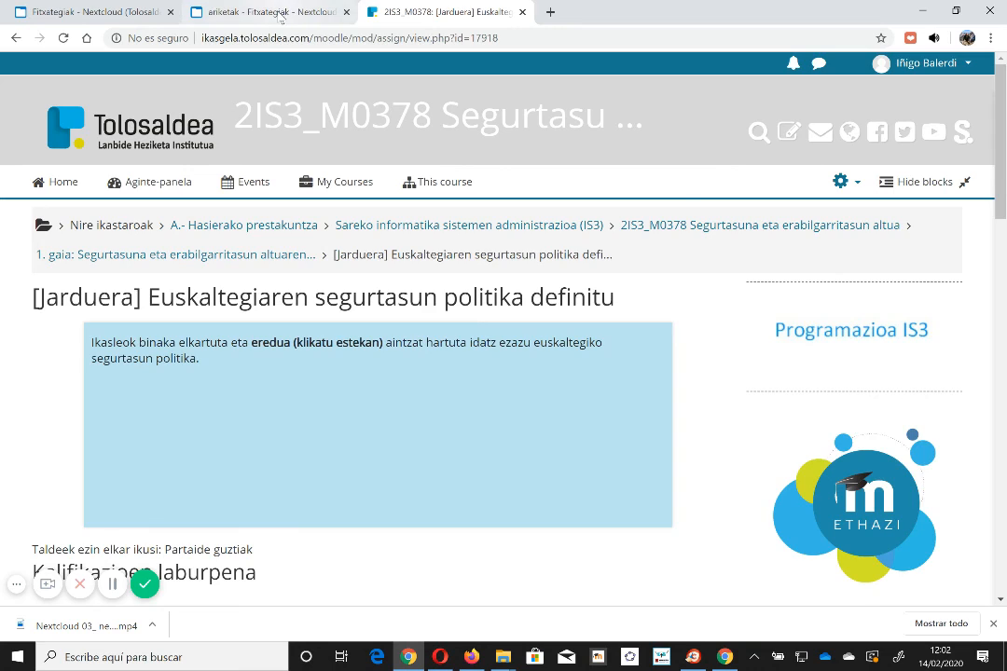
# Step: View "Informazioaren segurtasun politika.docx" in Nextcloud, and return to the Moodle assignment page to check its description and grading summary
pyautogui.click(244, 11)
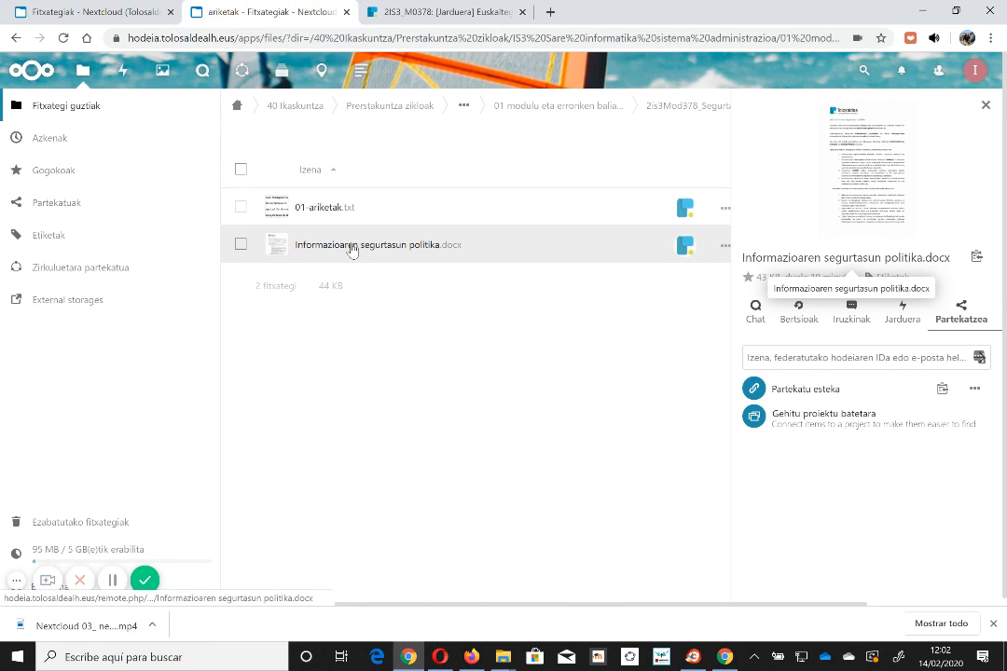
pyautogui.click(350, 246)
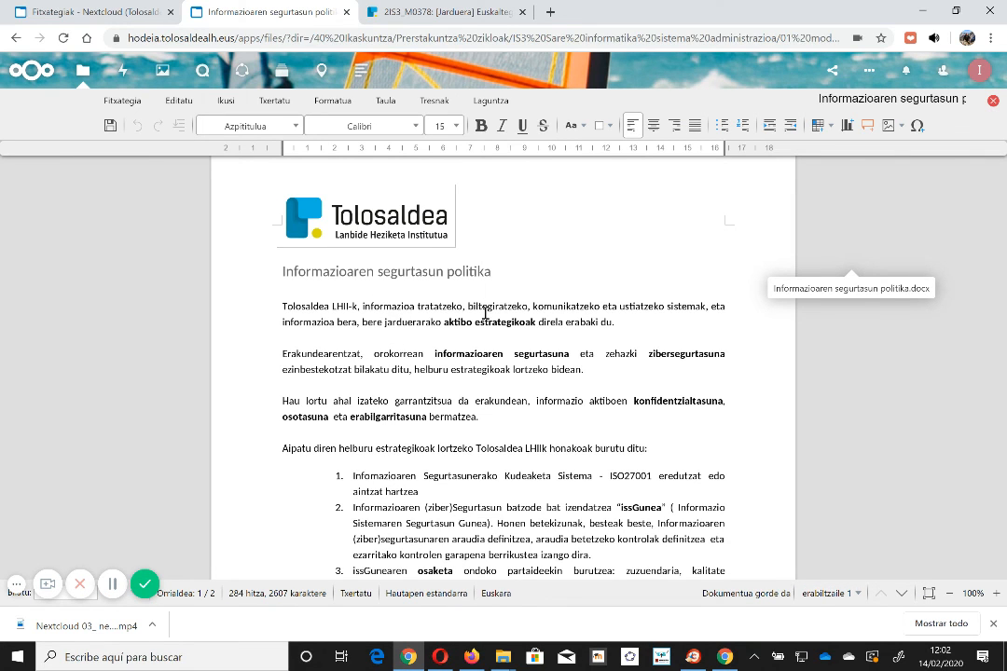
pyautogui.click(417, 13)
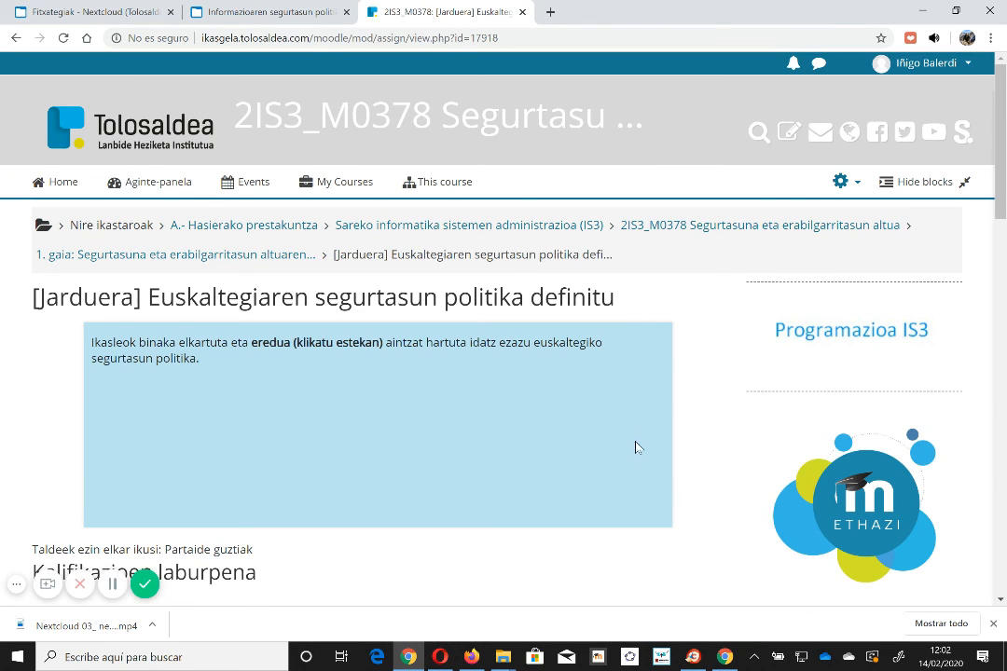
pyautogui.scroll(-3, 672, 490)
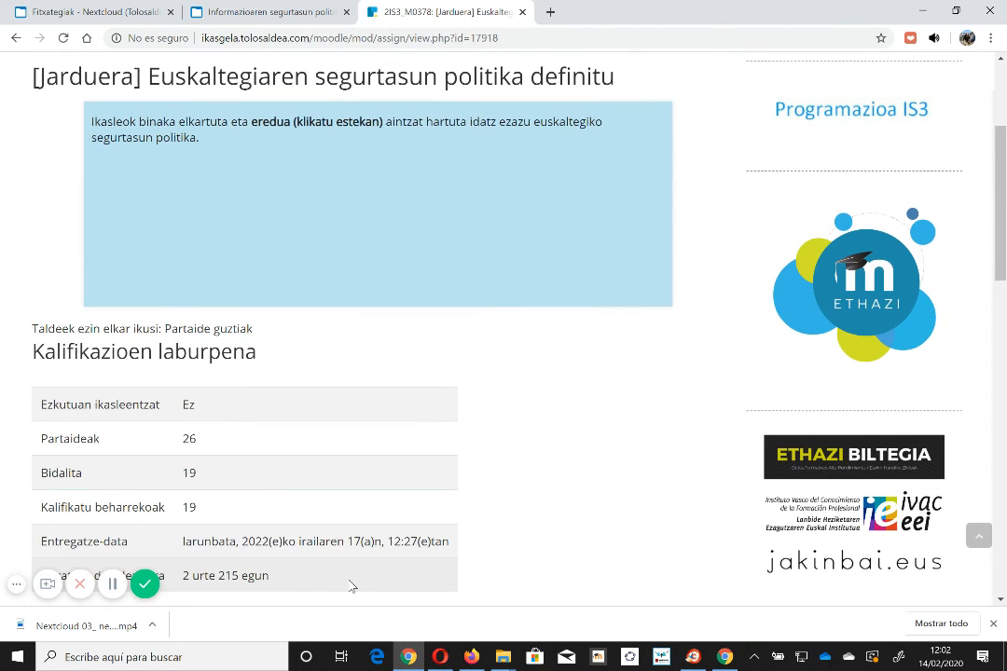